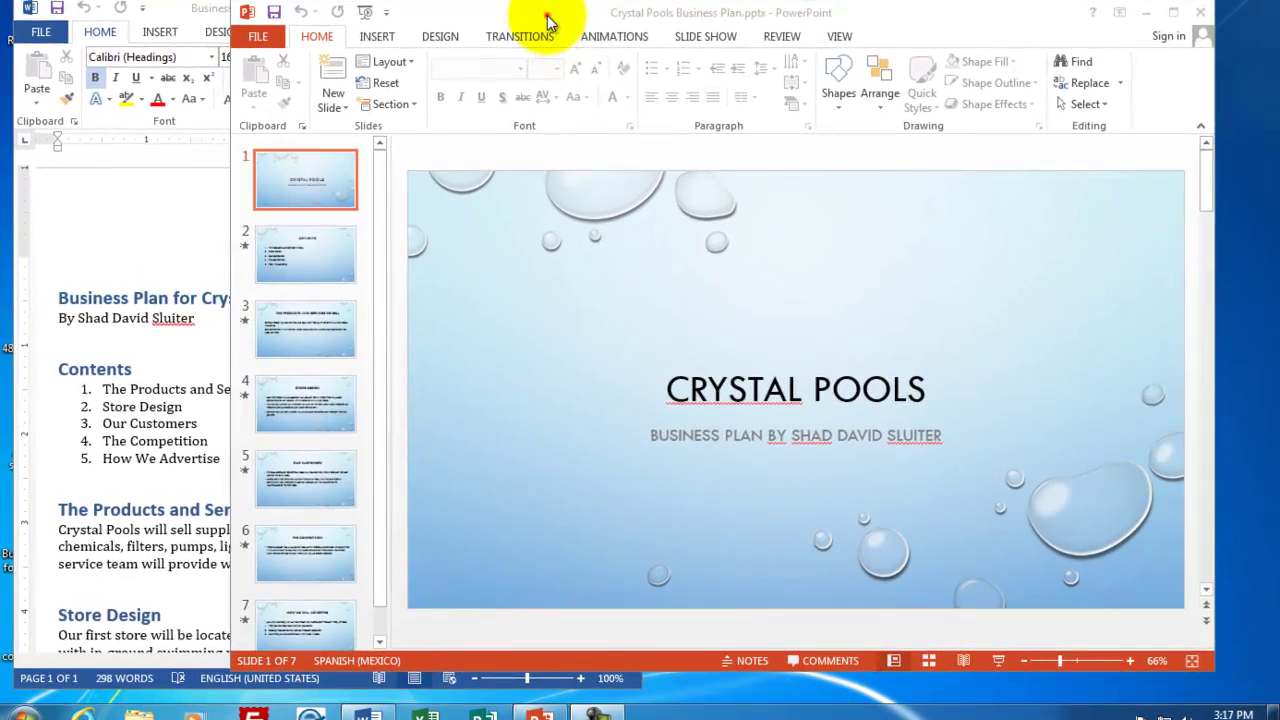
Step: Review the finished Crystal Pools presentation's slides beside the Word business plan and close that presentation
left_click(562, 12)
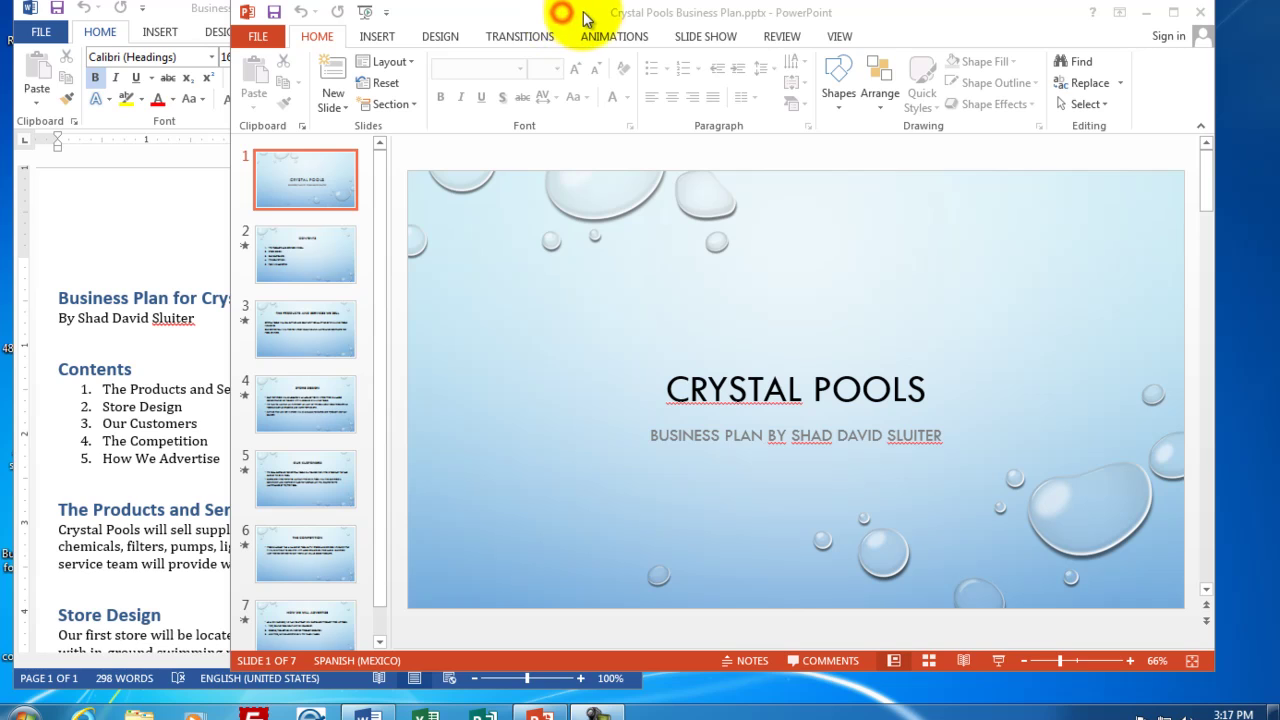
left_click_drag(584, 12, 669, 12)
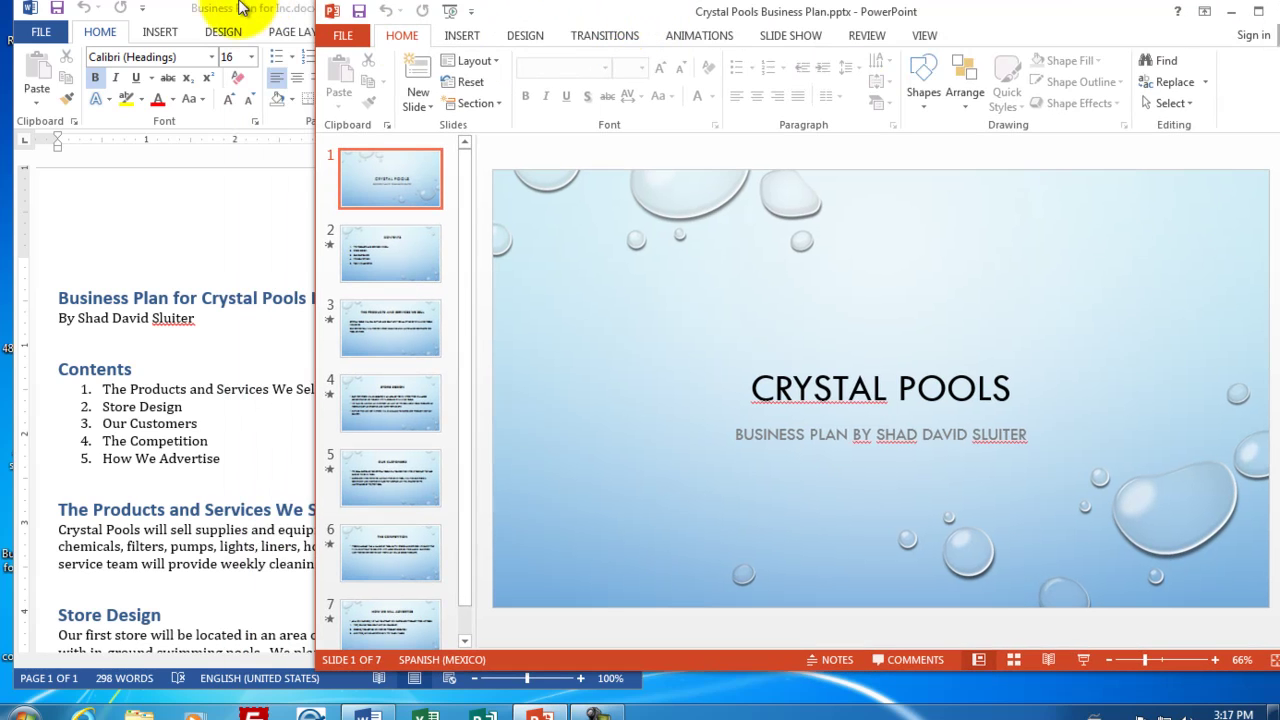
left_click(207, 12)
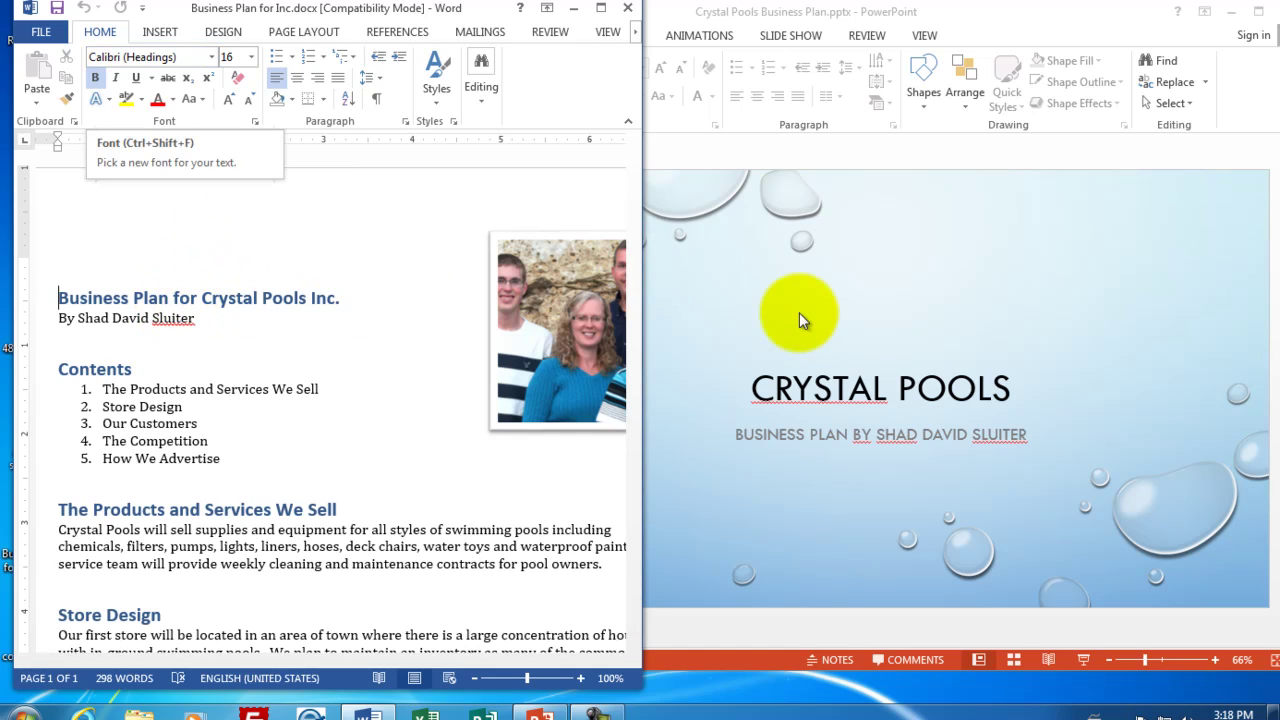
left_click(818, 14)
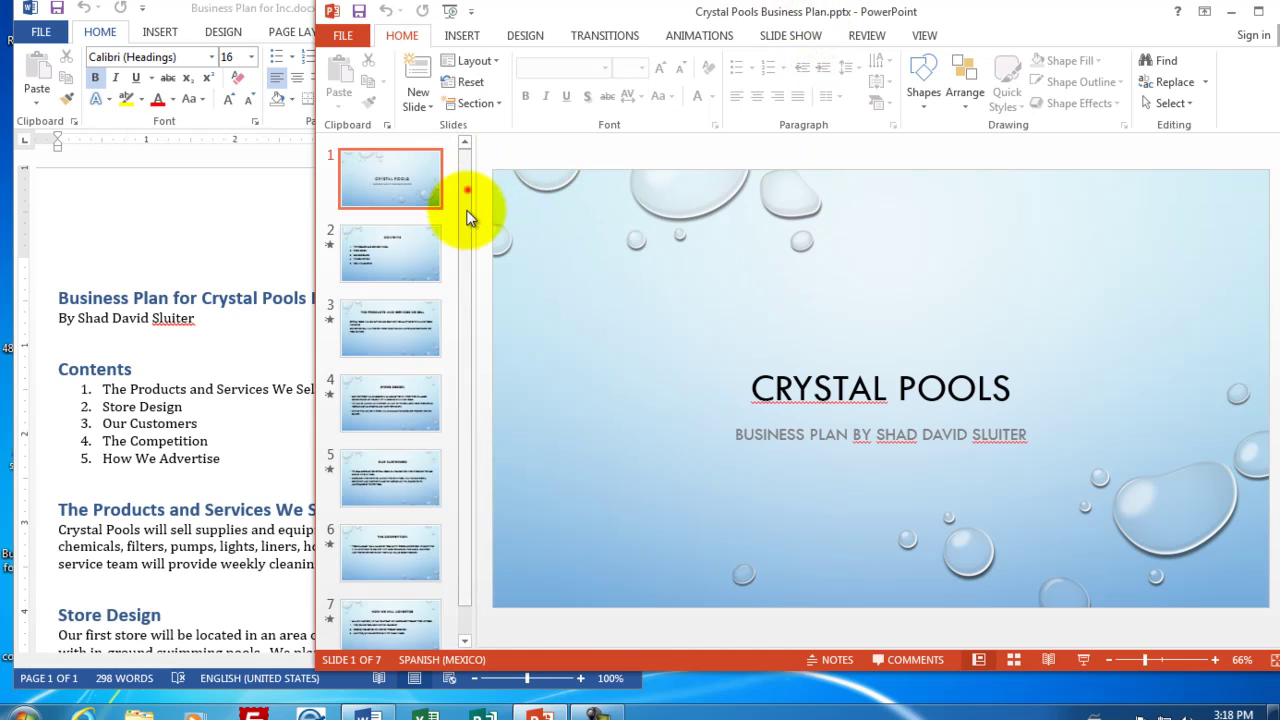
left_click_drag(465, 200, 434, 232)
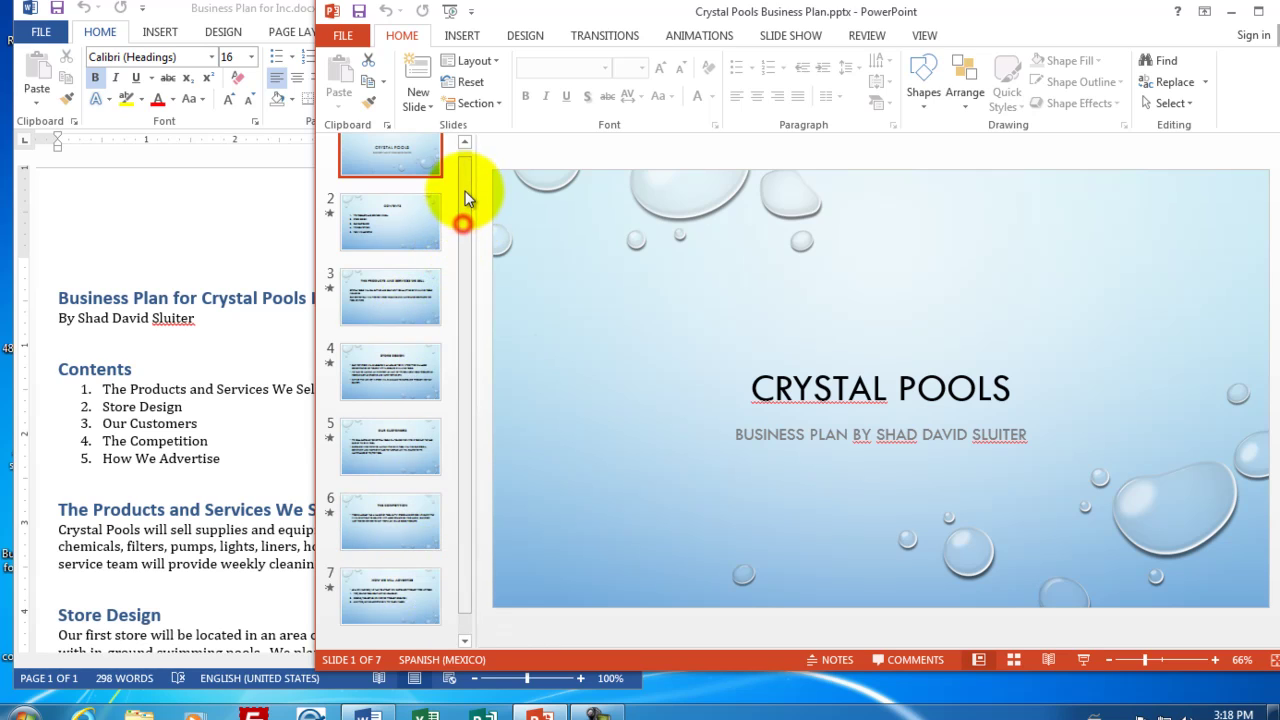
left_click_drag(466, 194, 466, 180)
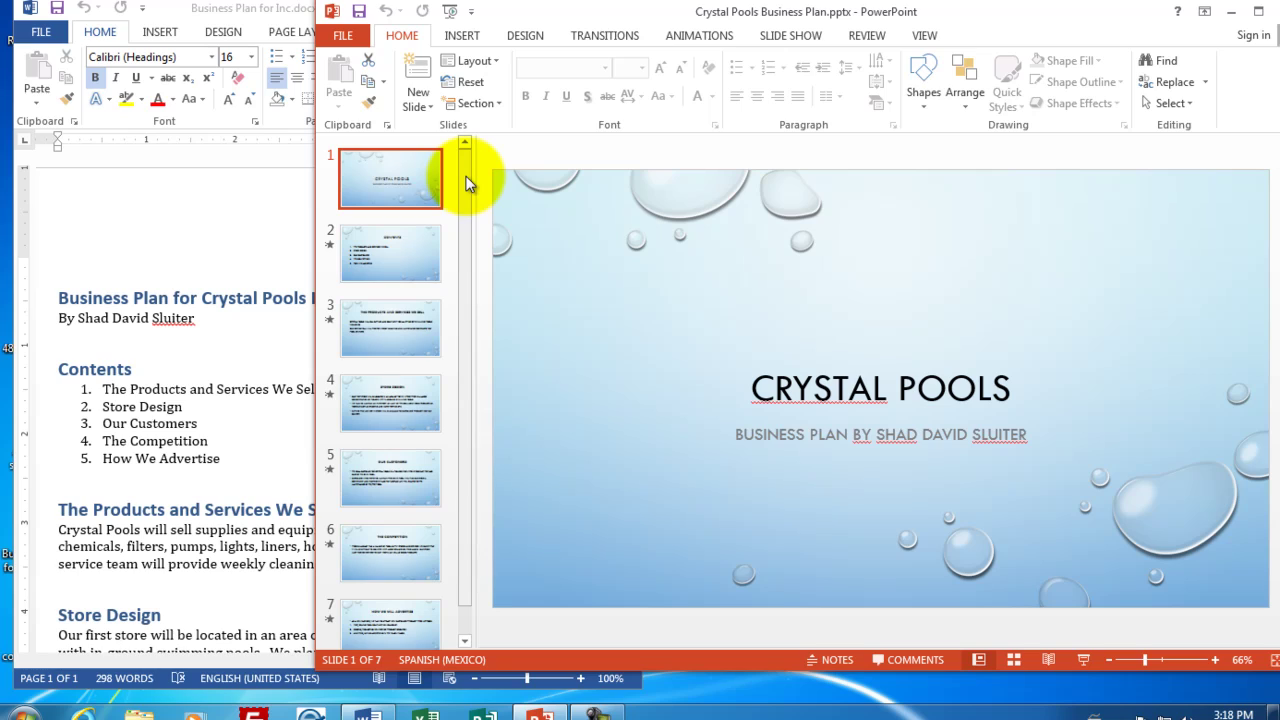
double_click(330, 12)
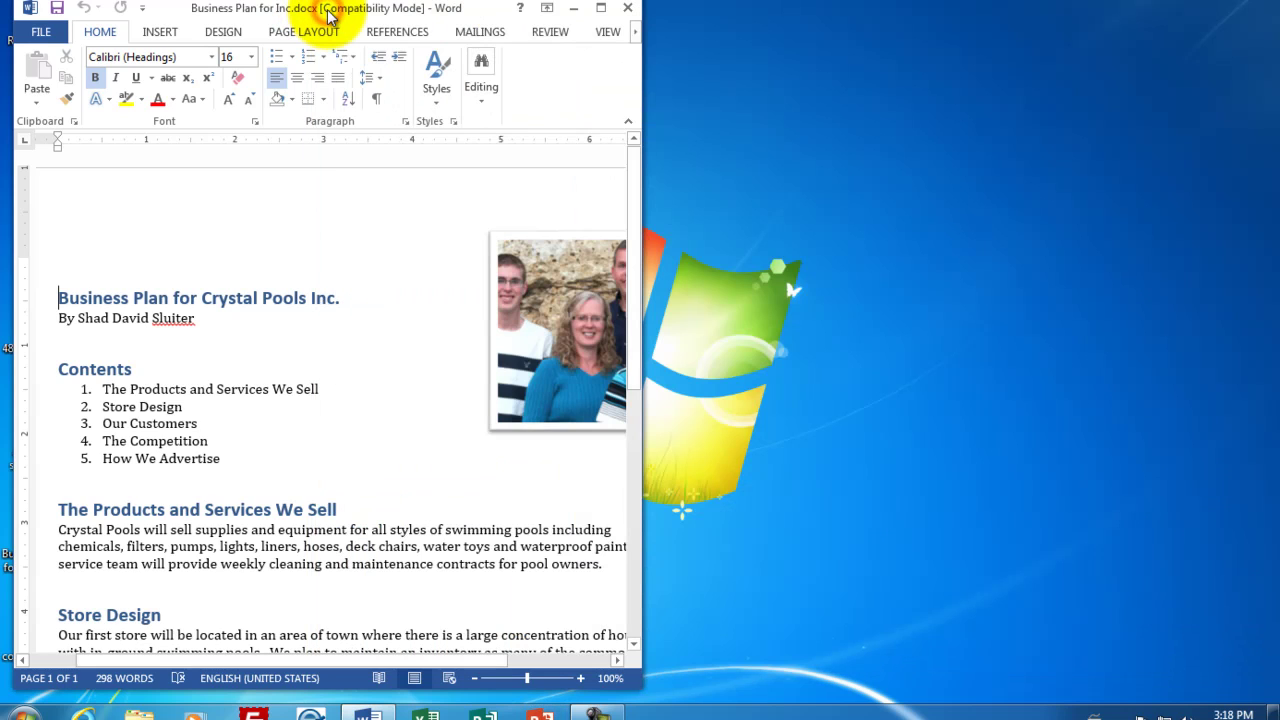
left_click_drag(294, 9, 297, 8)
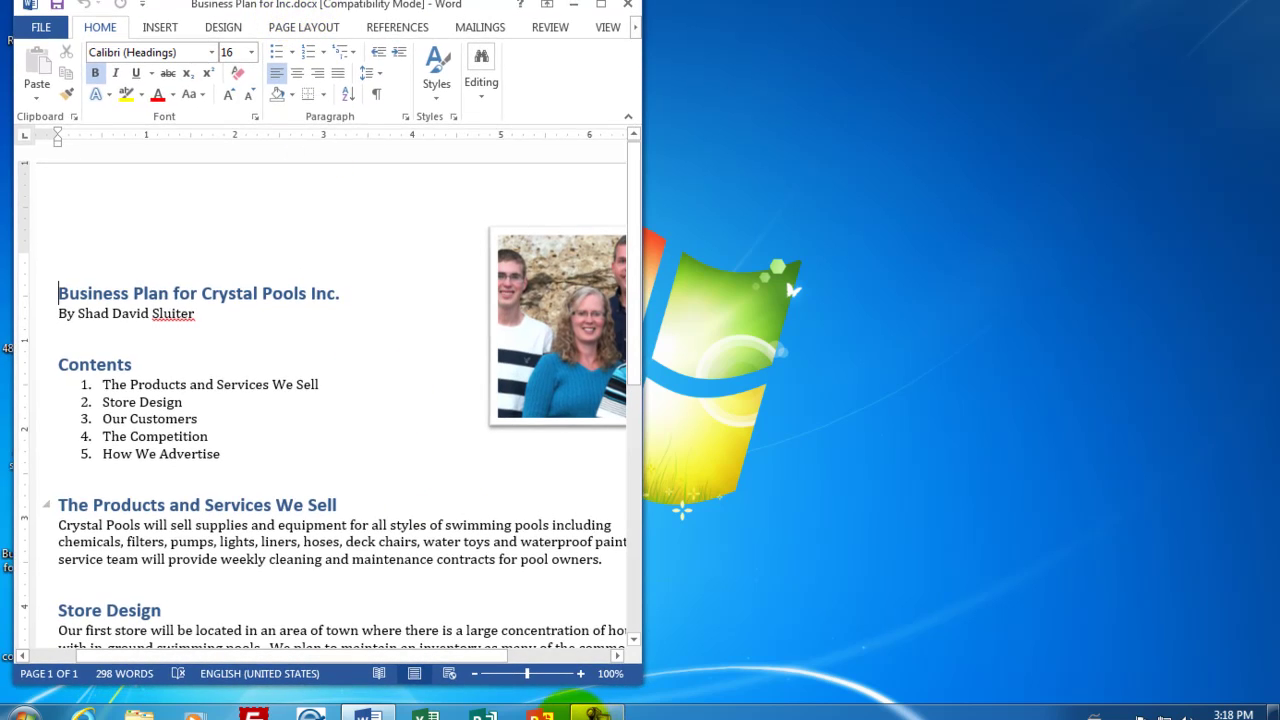
Step: Switch to PowerPoint, create a presentation from the Droplet theme in its light blue variant, and place its window beside the Word document
left_click(540, 713)
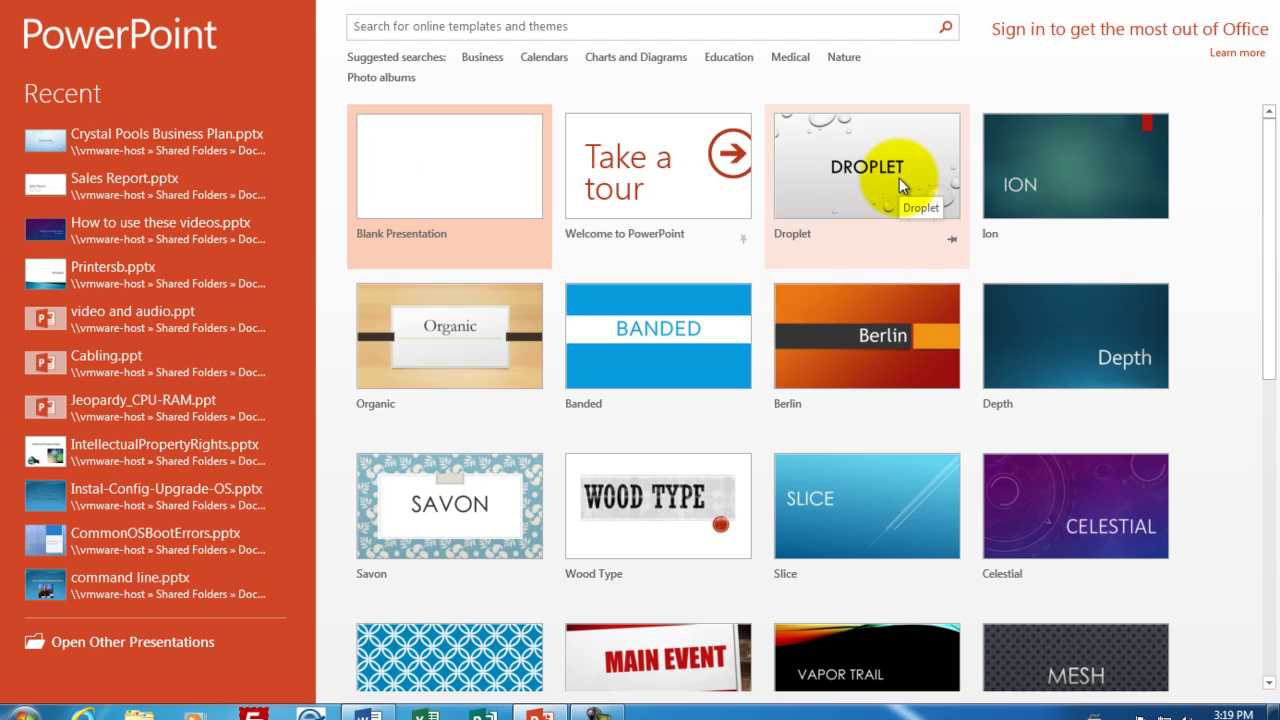
left_click(899, 178)
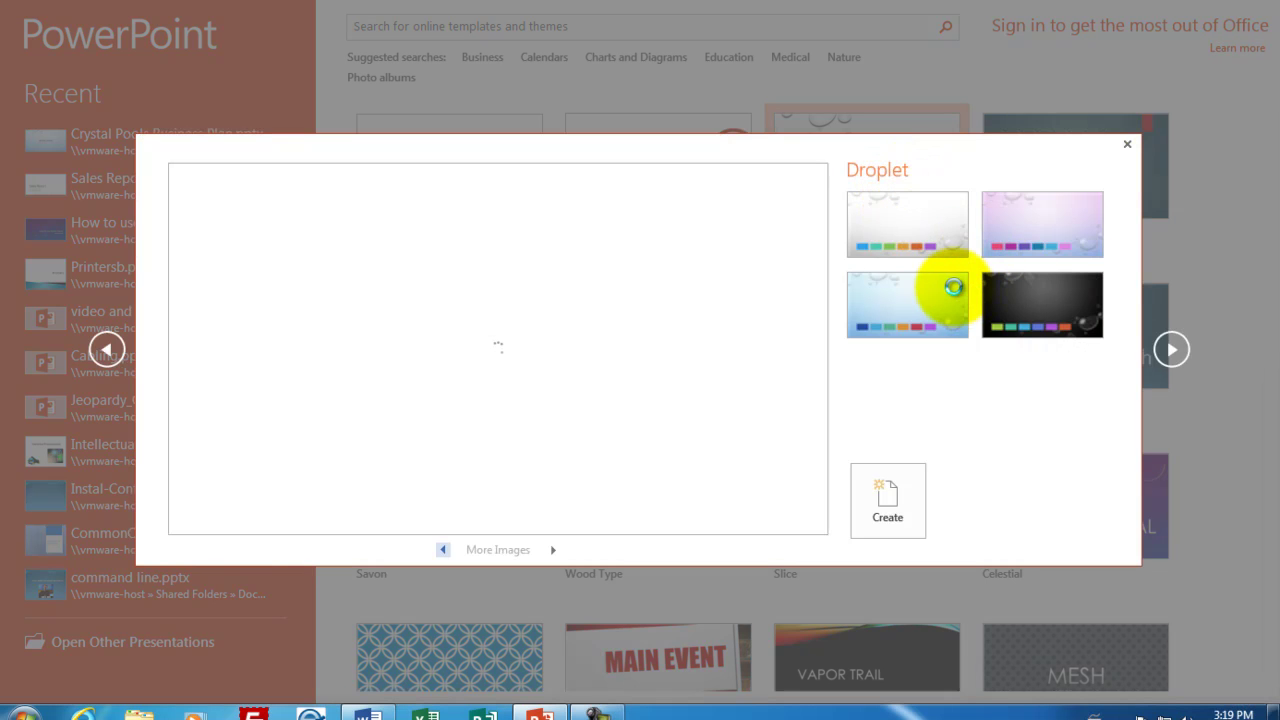
left_click(943, 288)
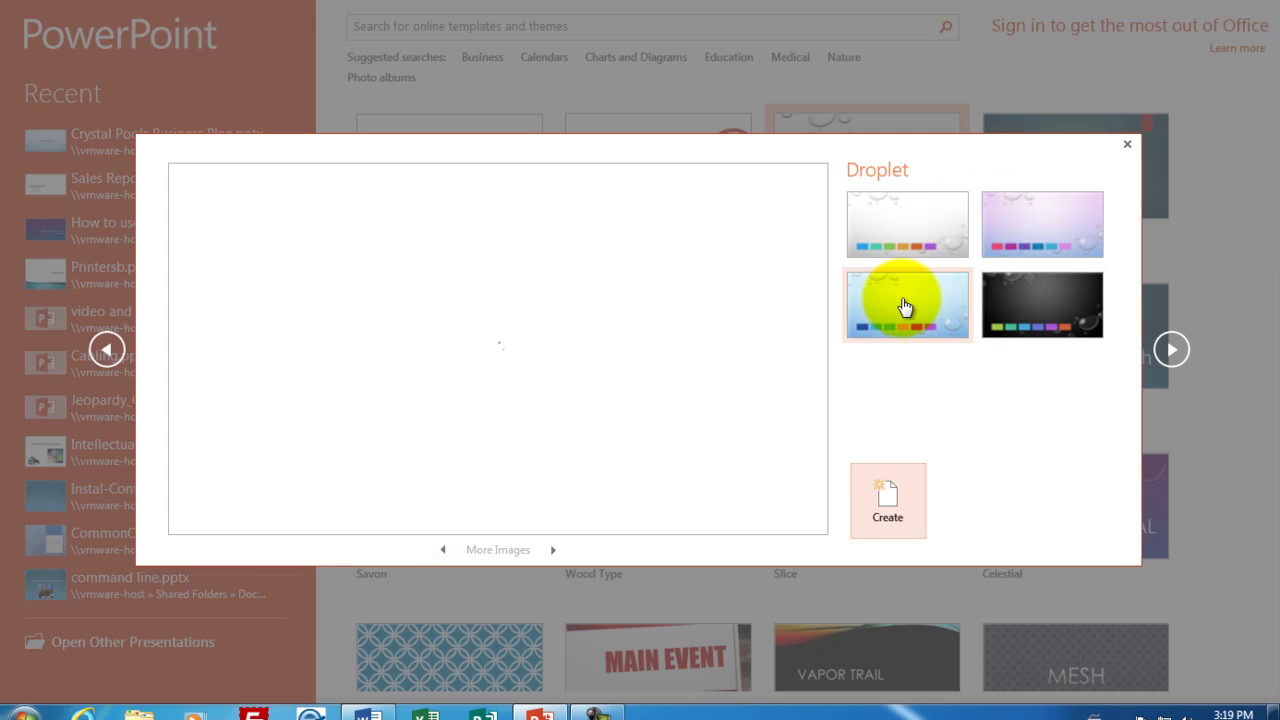
left_click(901, 297)
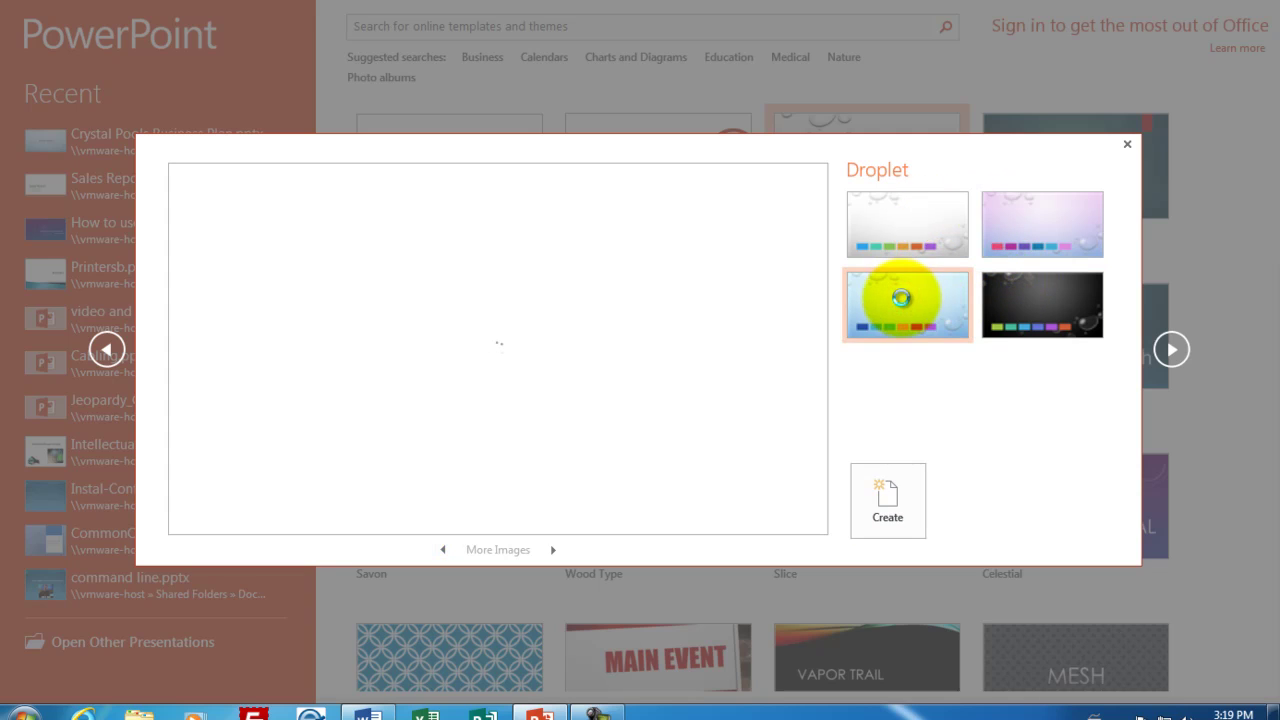
left_click(904, 509)
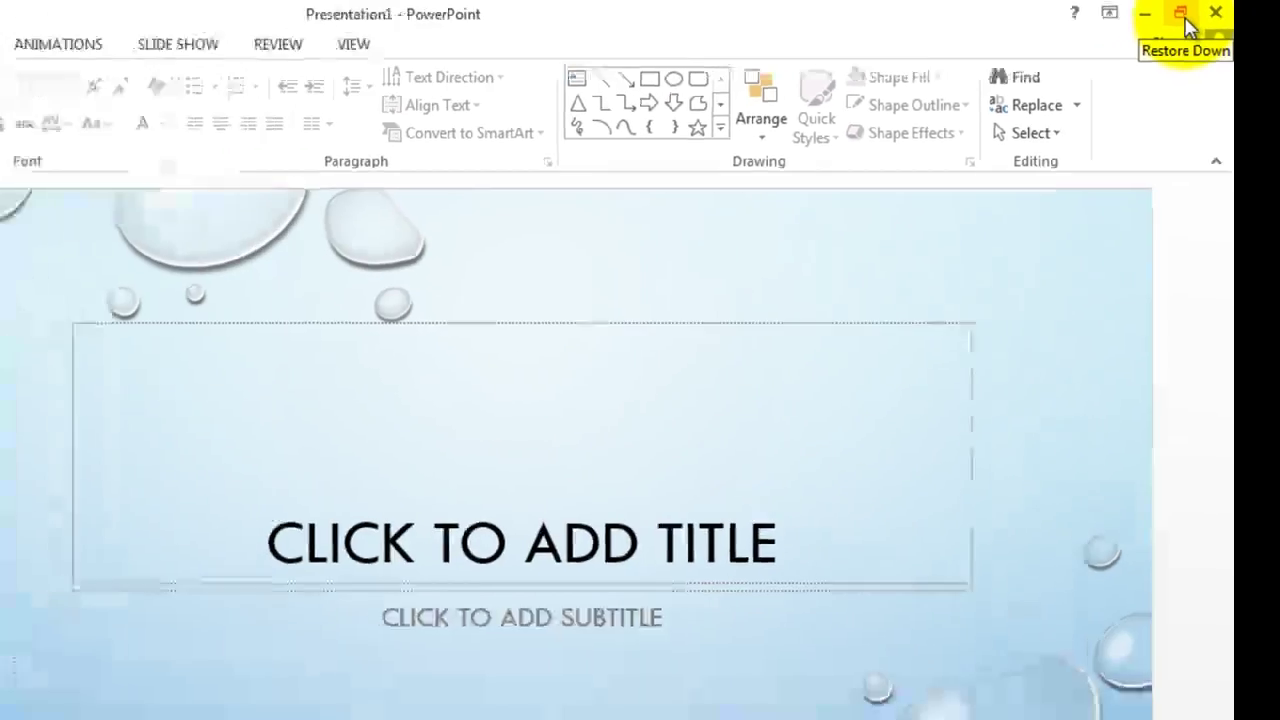
left_click(1180, 14)
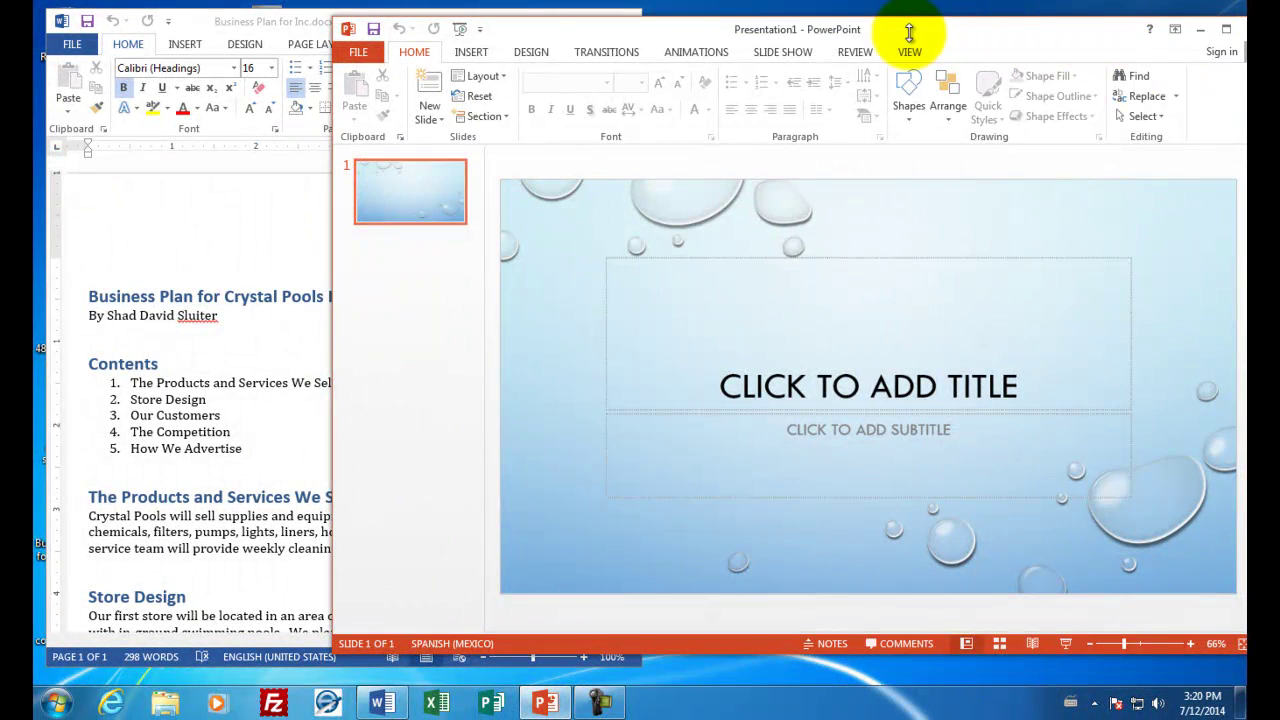
left_click_drag(897, 28, 867, 24)
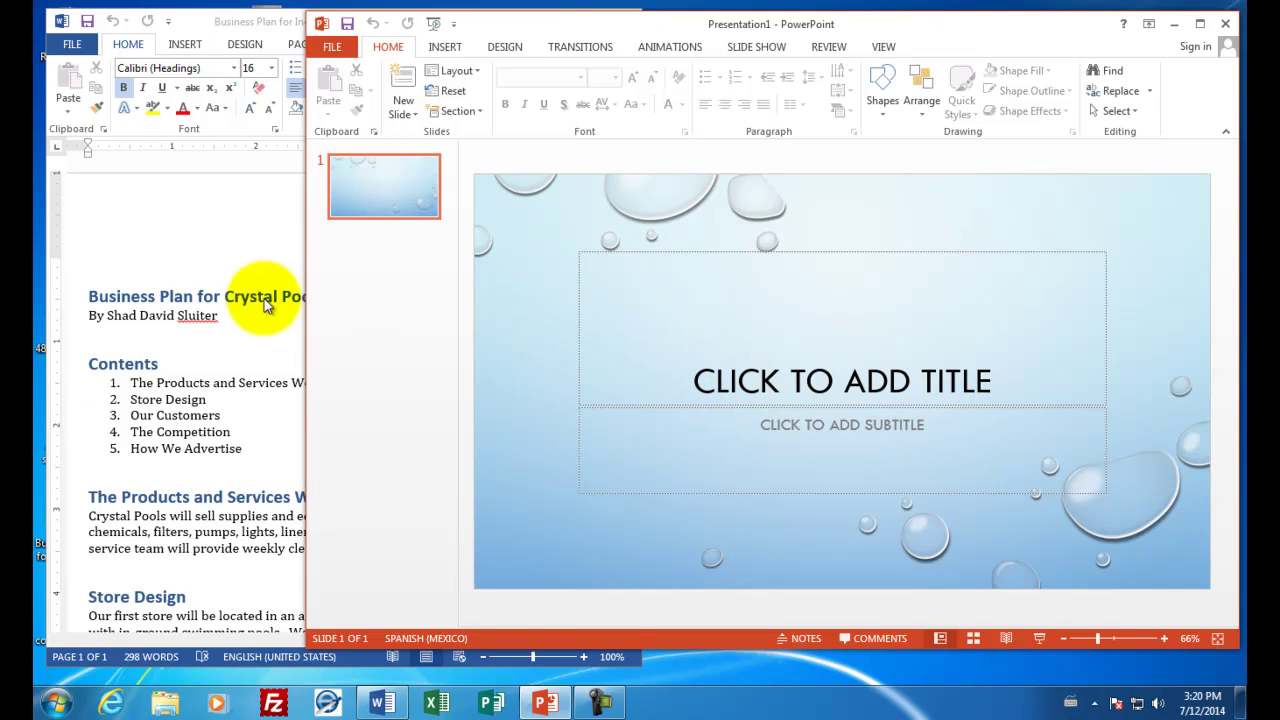
Step: Copy the heading "Business Plan for Crystal Pools Inc" from the Word document into the title slide's title, using the slide theme's formatting
left_click(98, 292)
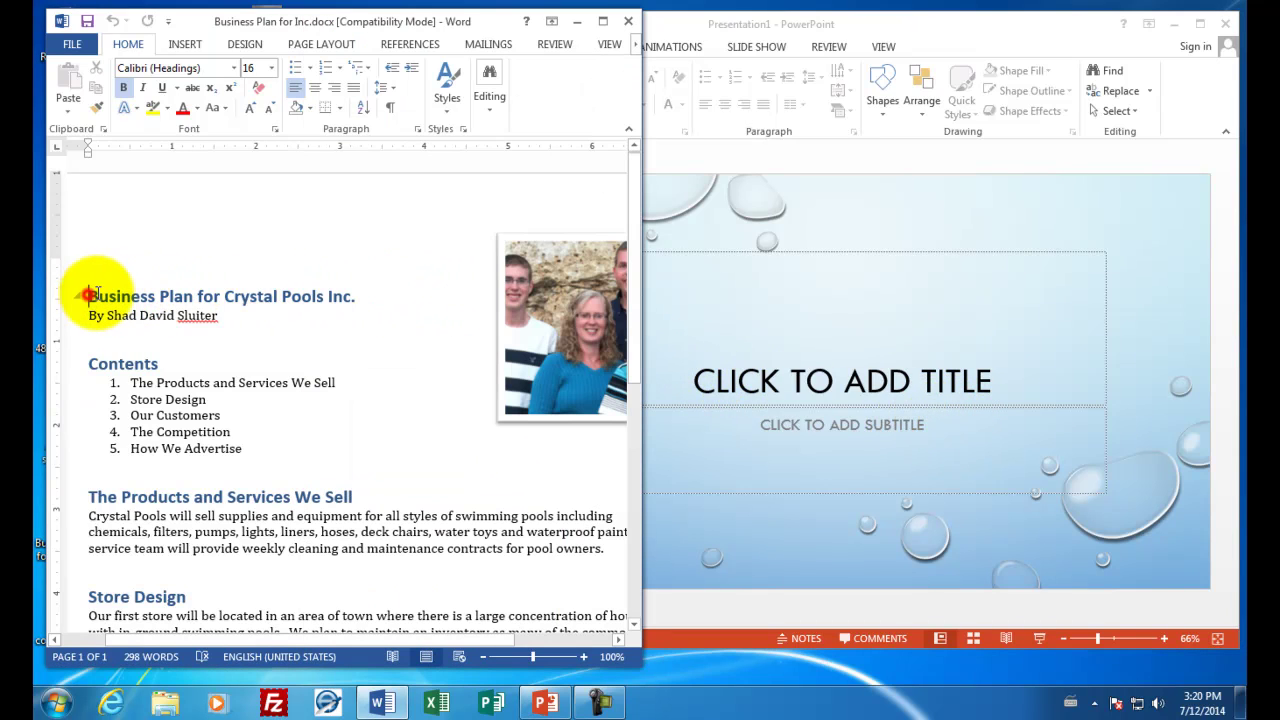
left_click_drag(92, 295, 336, 290)
right_click(331, 300)
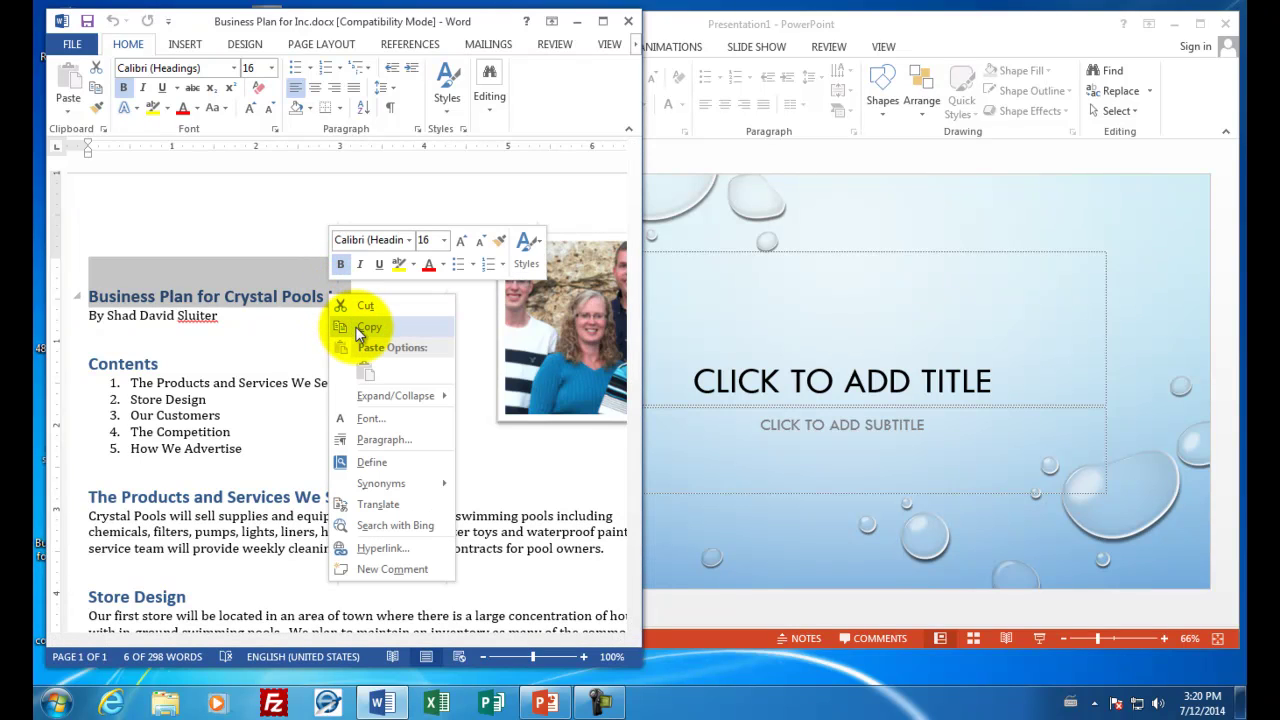
left_click(361, 328)
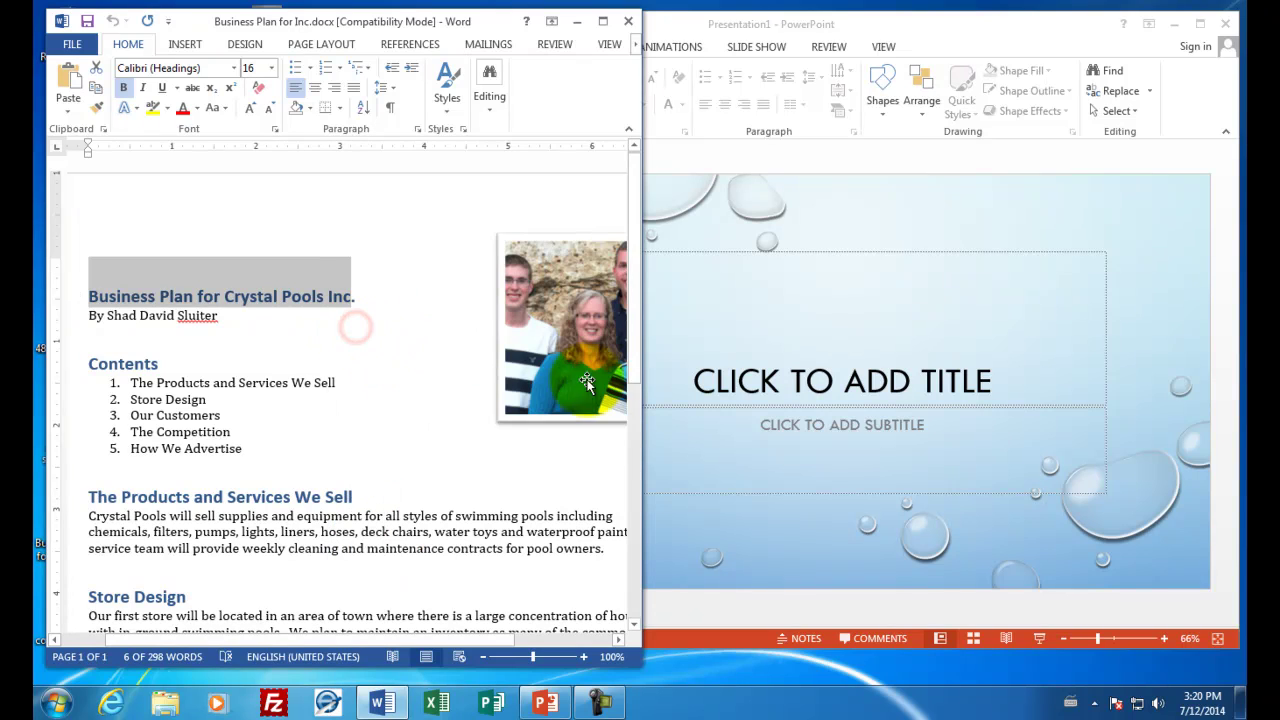
left_click(708, 380)
left_click(778, 378)
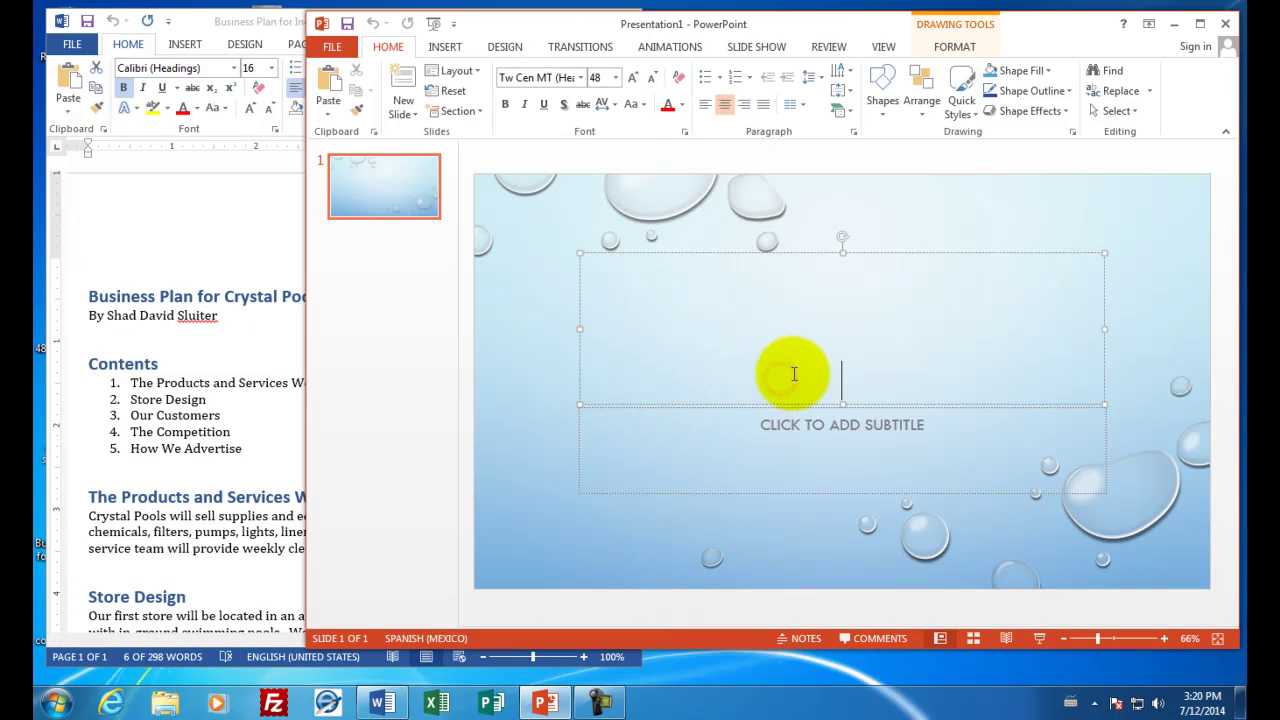
right_click(797, 376)
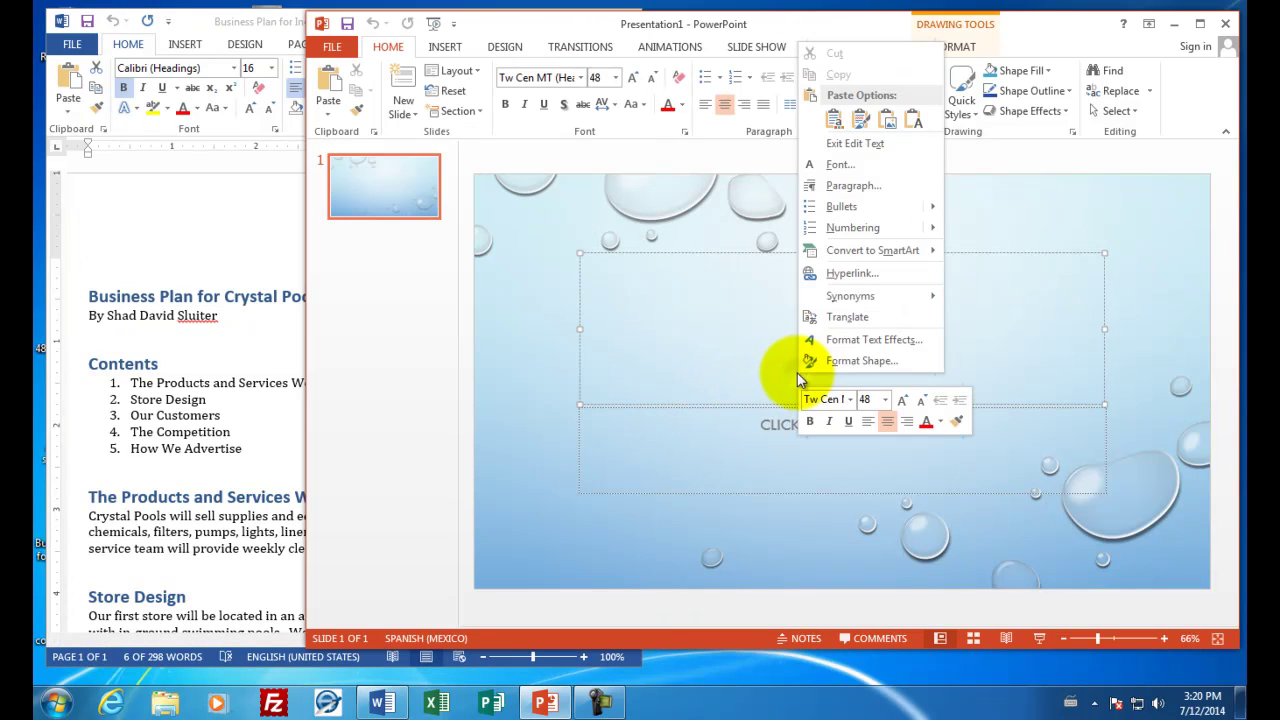
left_click(835, 122)
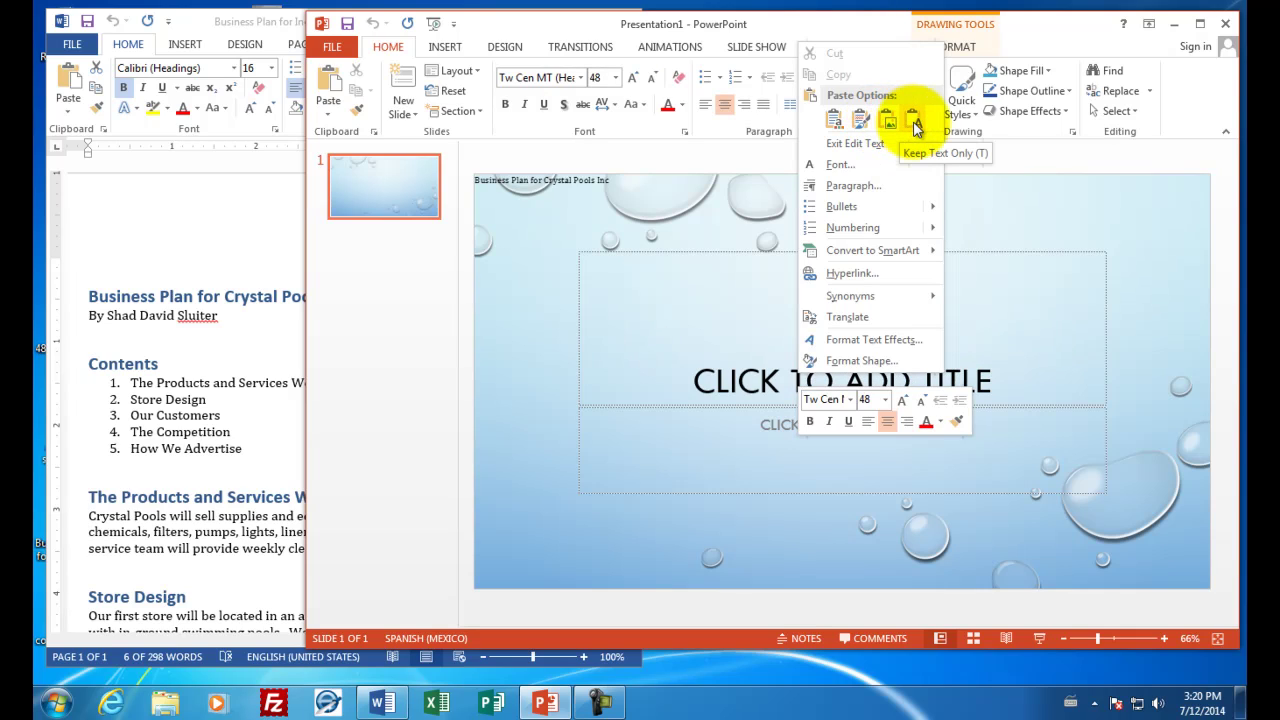
left_click(835, 122)
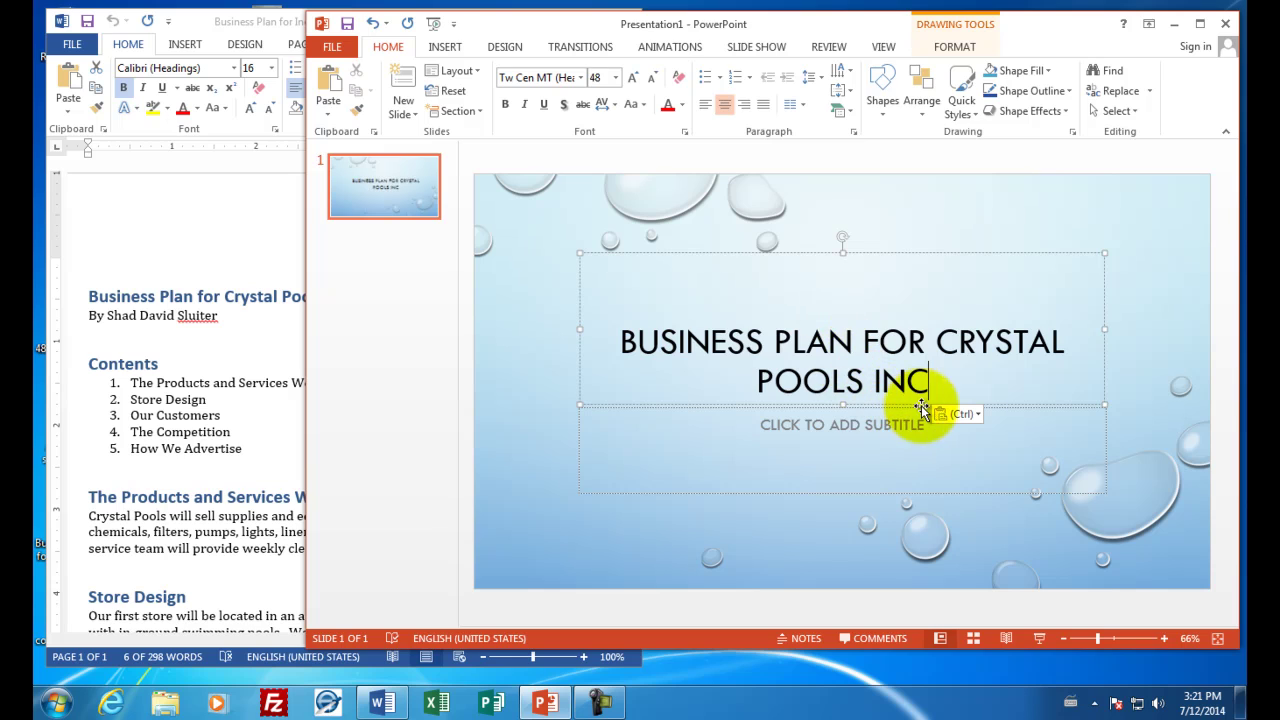
Step: Copy the author line below the Word document's heading into the title slide's subtitle, using the slide theme's formatting
left_click(294, 296)
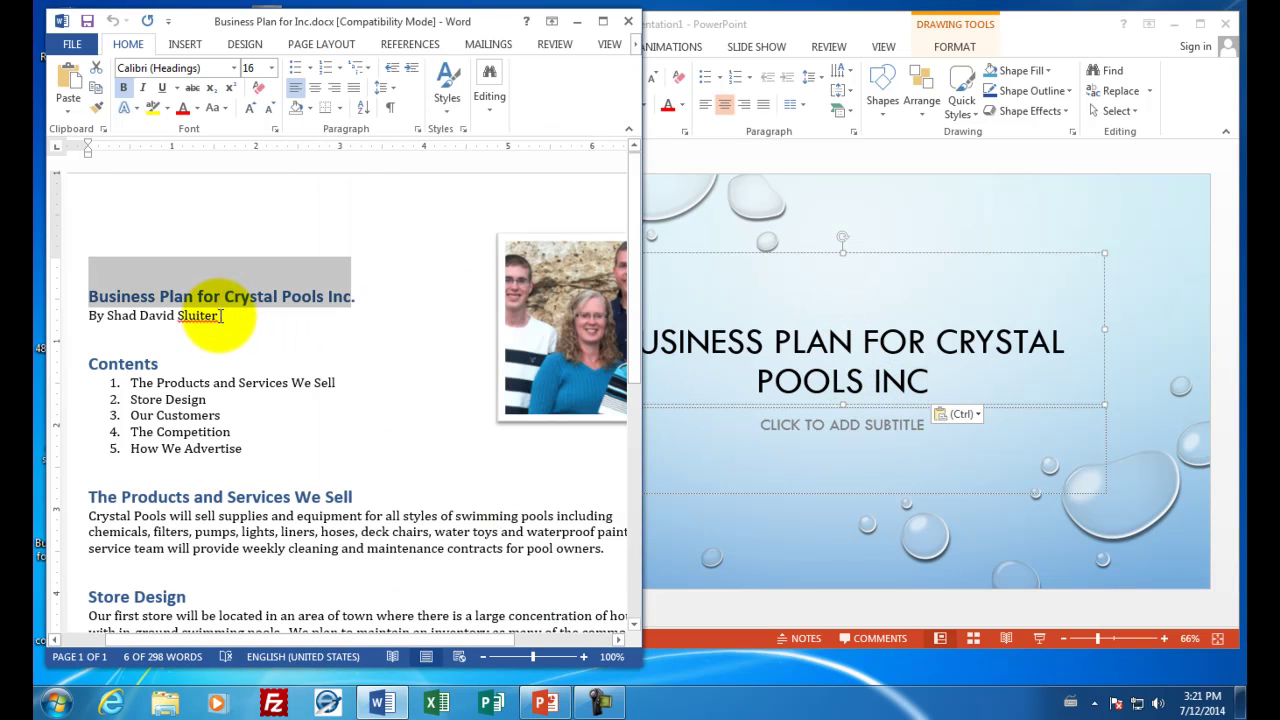
left_click(180, 315)
left_click(82, 316)
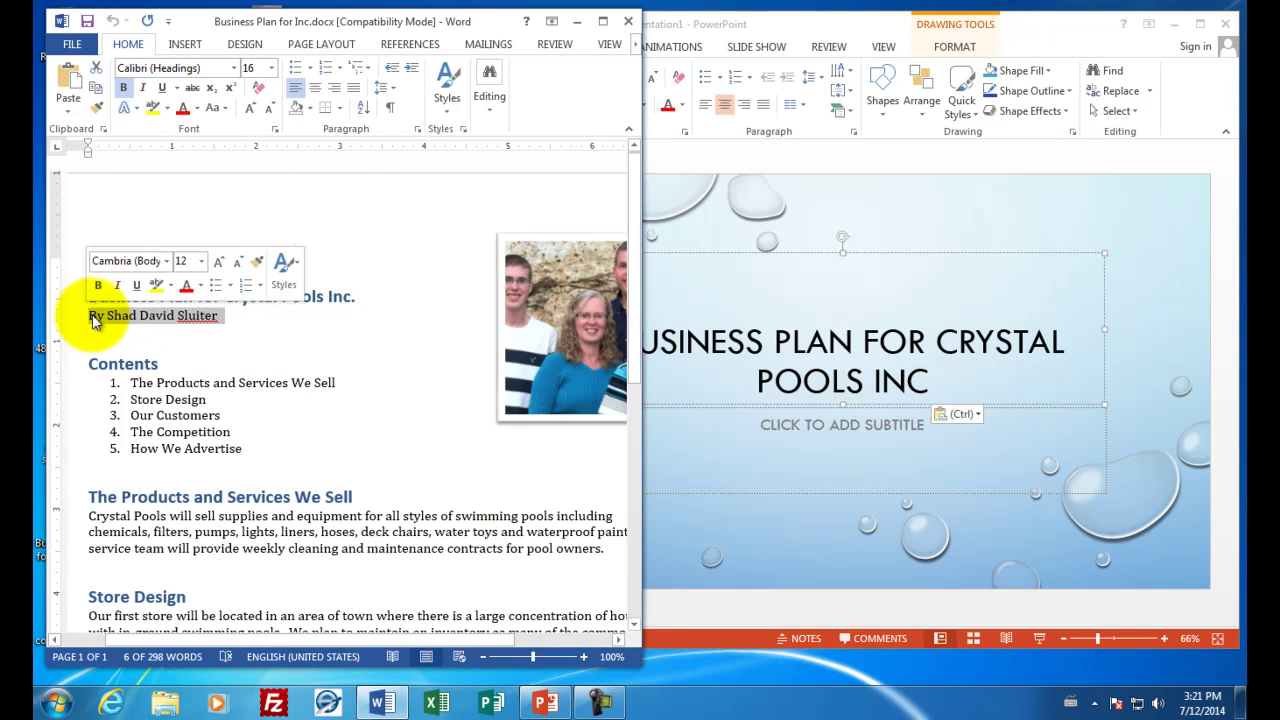
right_click(104, 320)
left_click(140, 346)
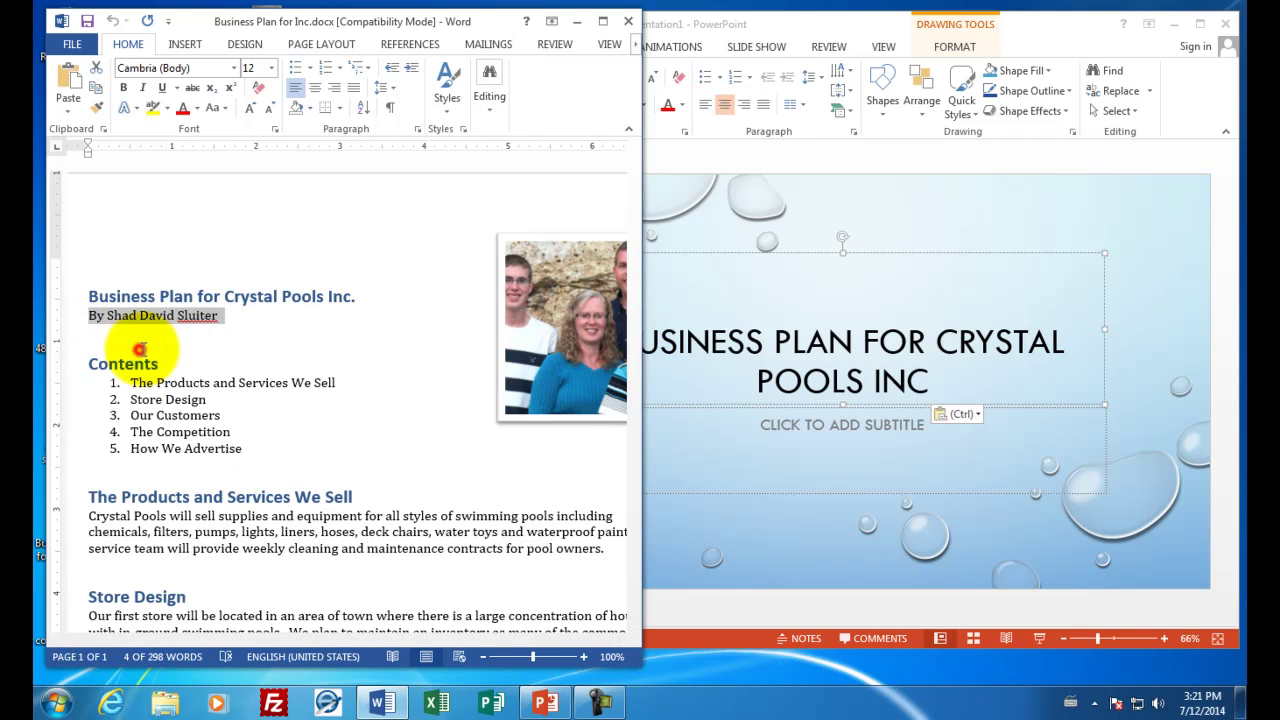
left_click(814, 445)
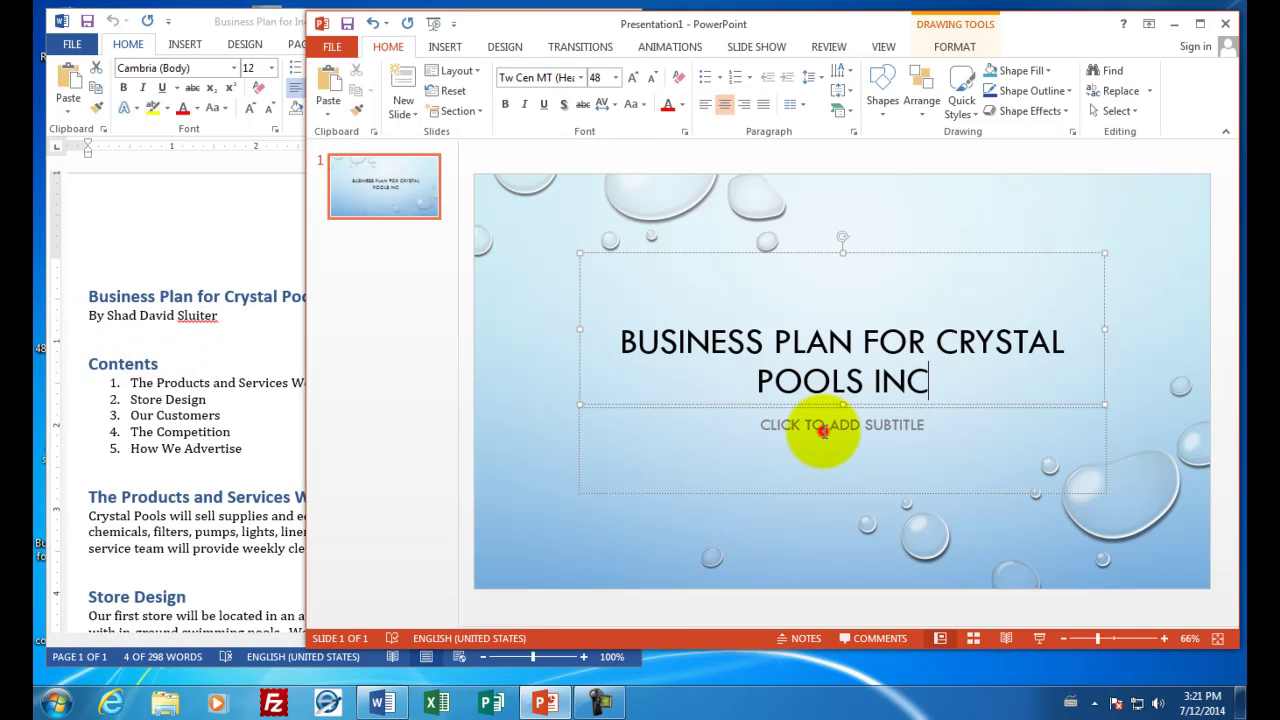
left_click(824, 428)
right_click(824, 428)
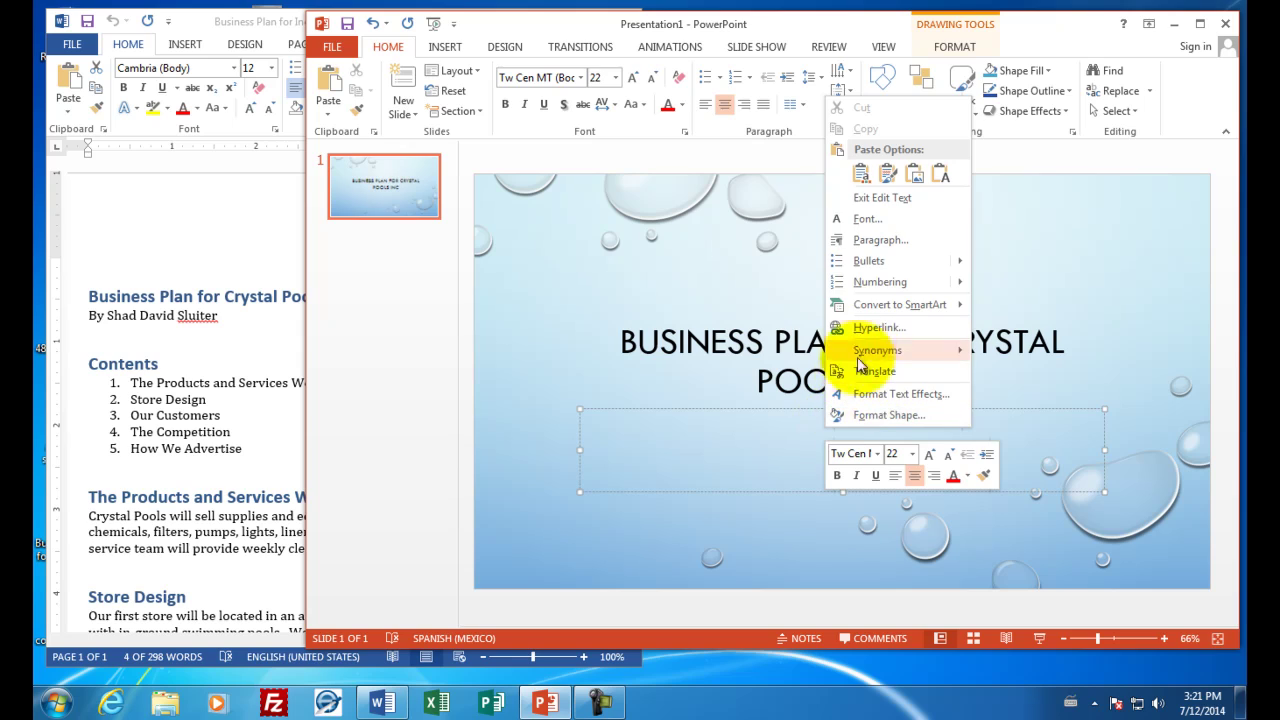
left_click(862, 172)
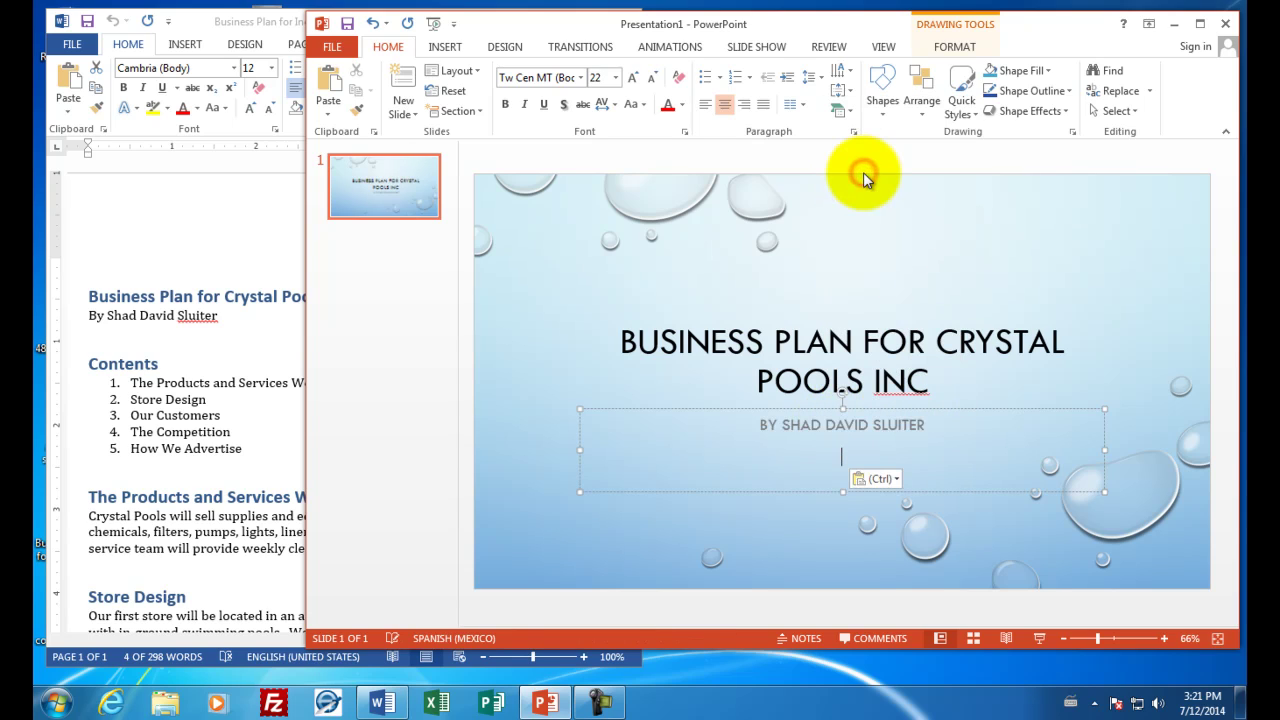
Step: Add a Title and Content slide and copy the Word document's "Contents" heading into its title, using the slide theme's formatting
left_click(416, 110)
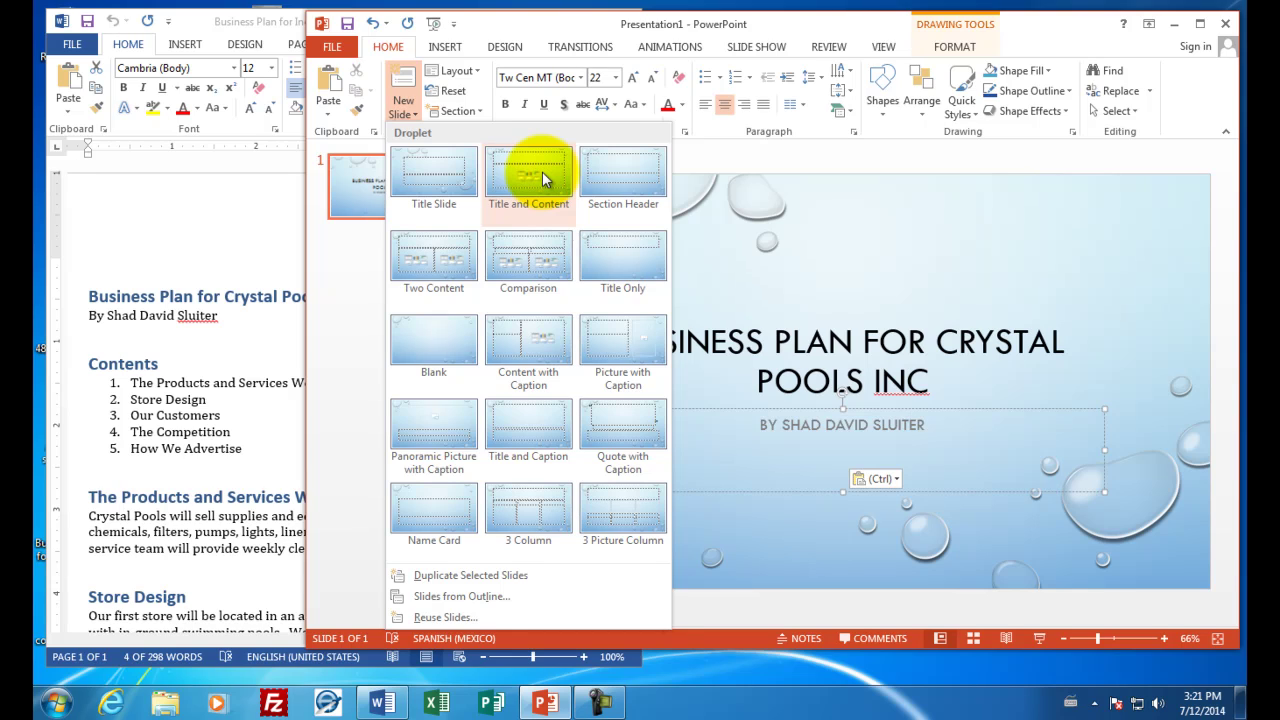
left_click(542, 171)
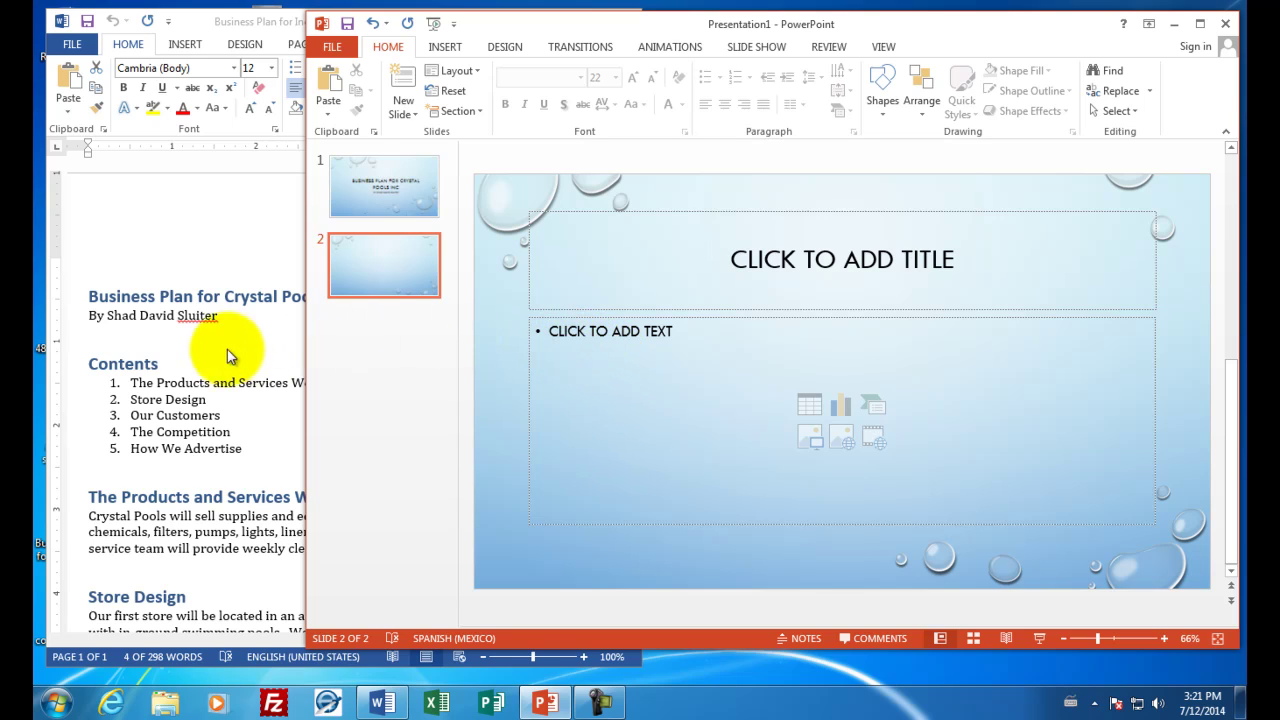
left_click(123, 367)
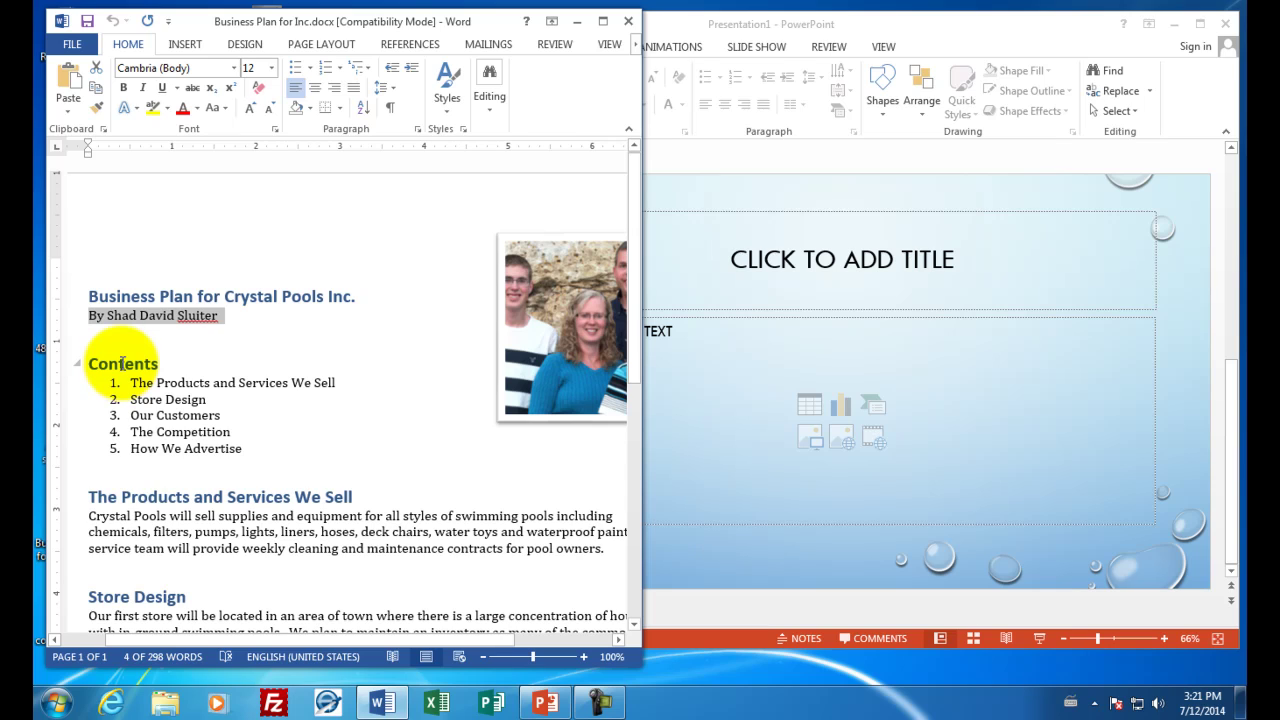
double_click(123, 366)
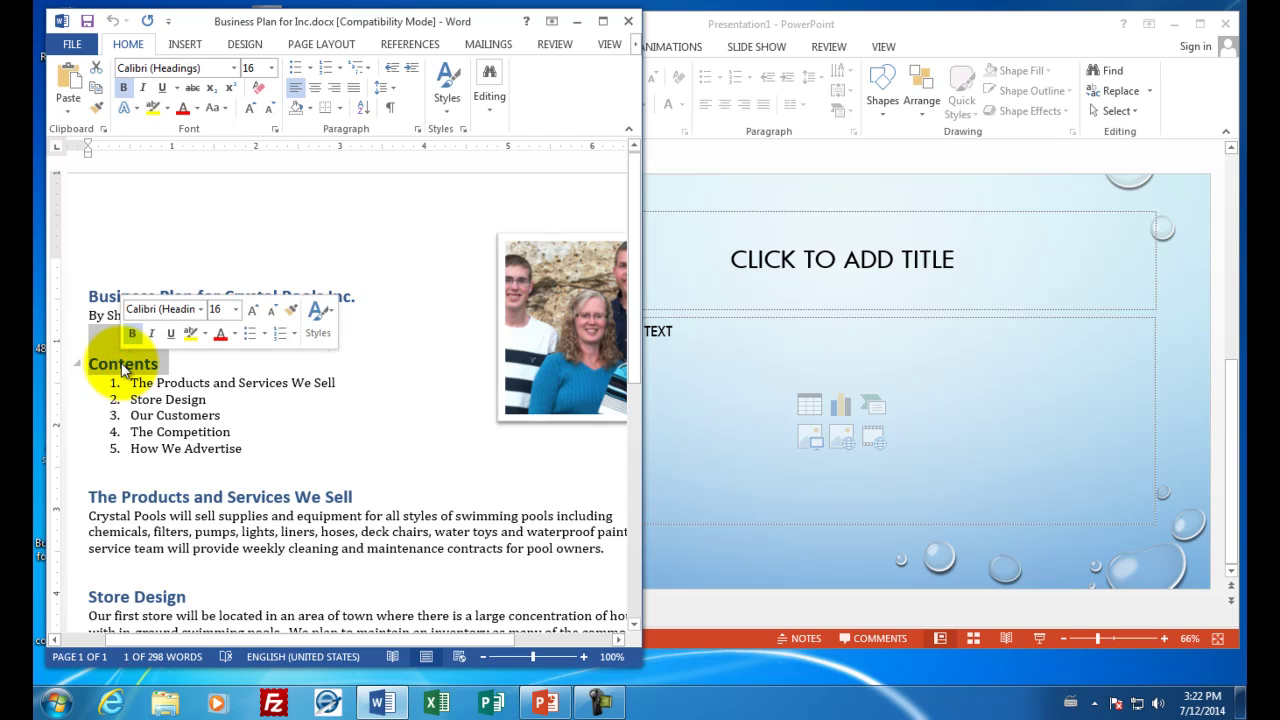
right_click(123, 368)
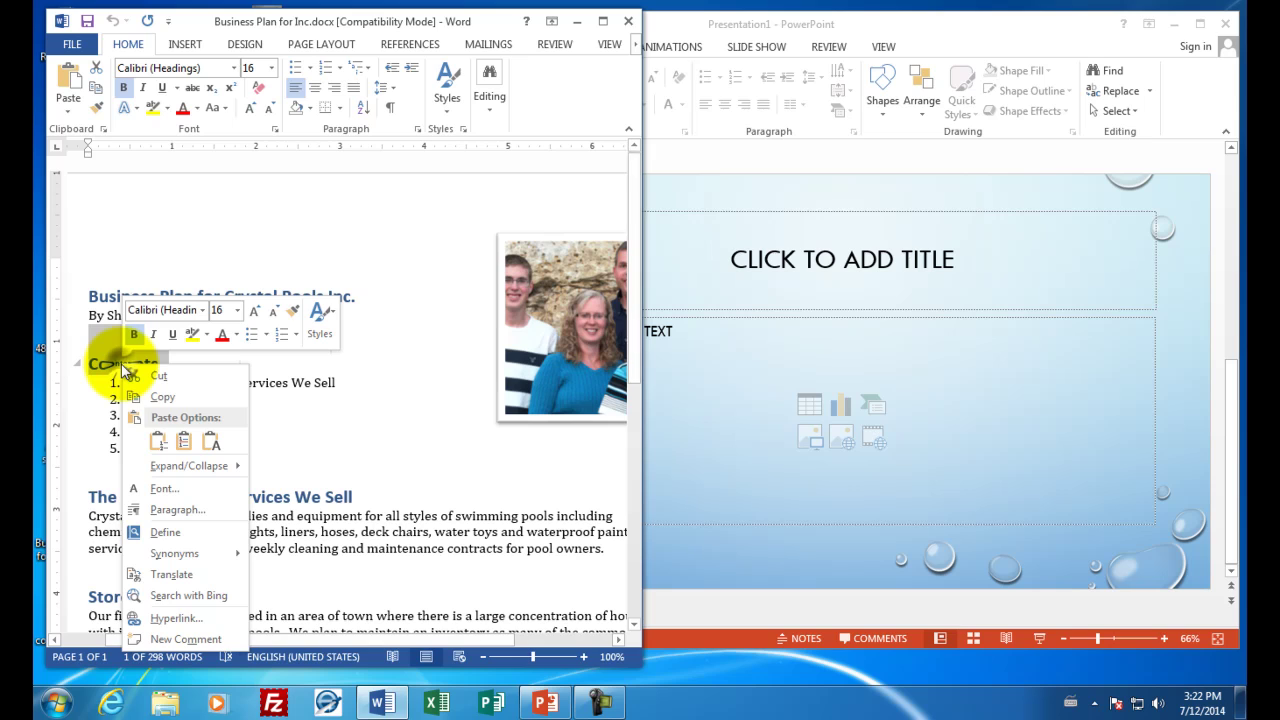
left_click(163, 398)
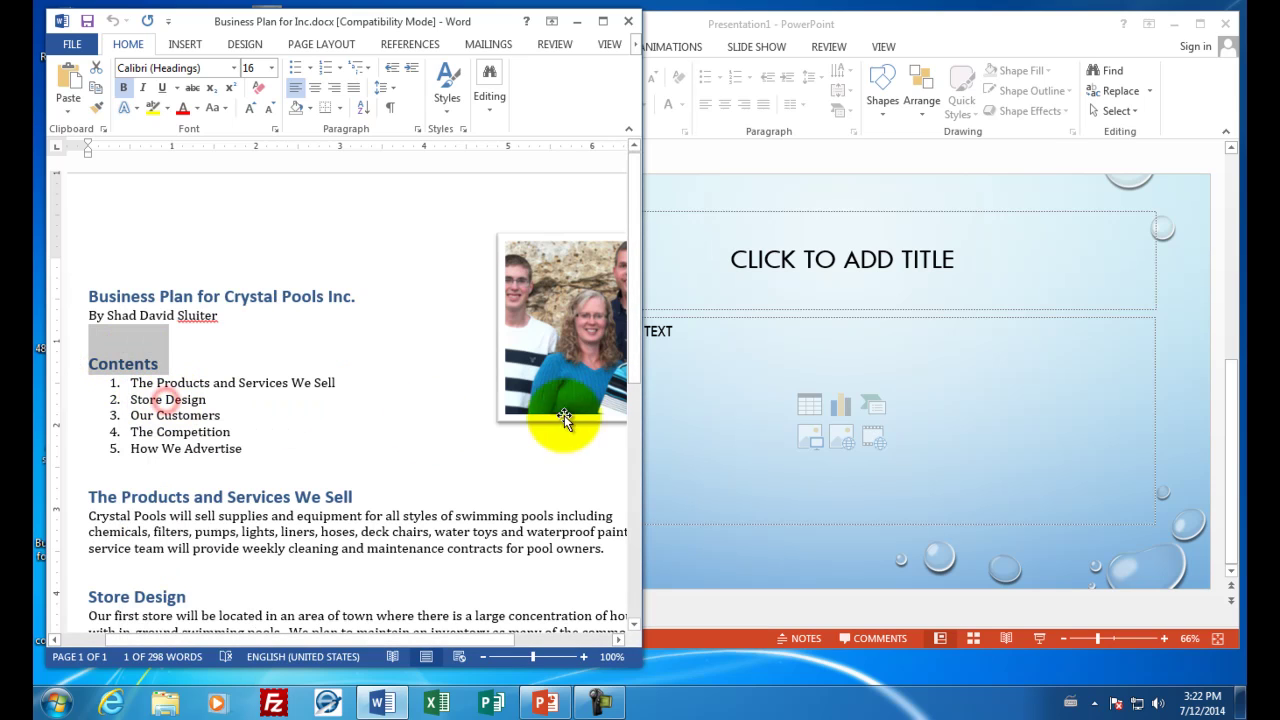
left_click(820, 280)
right_click(823, 259)
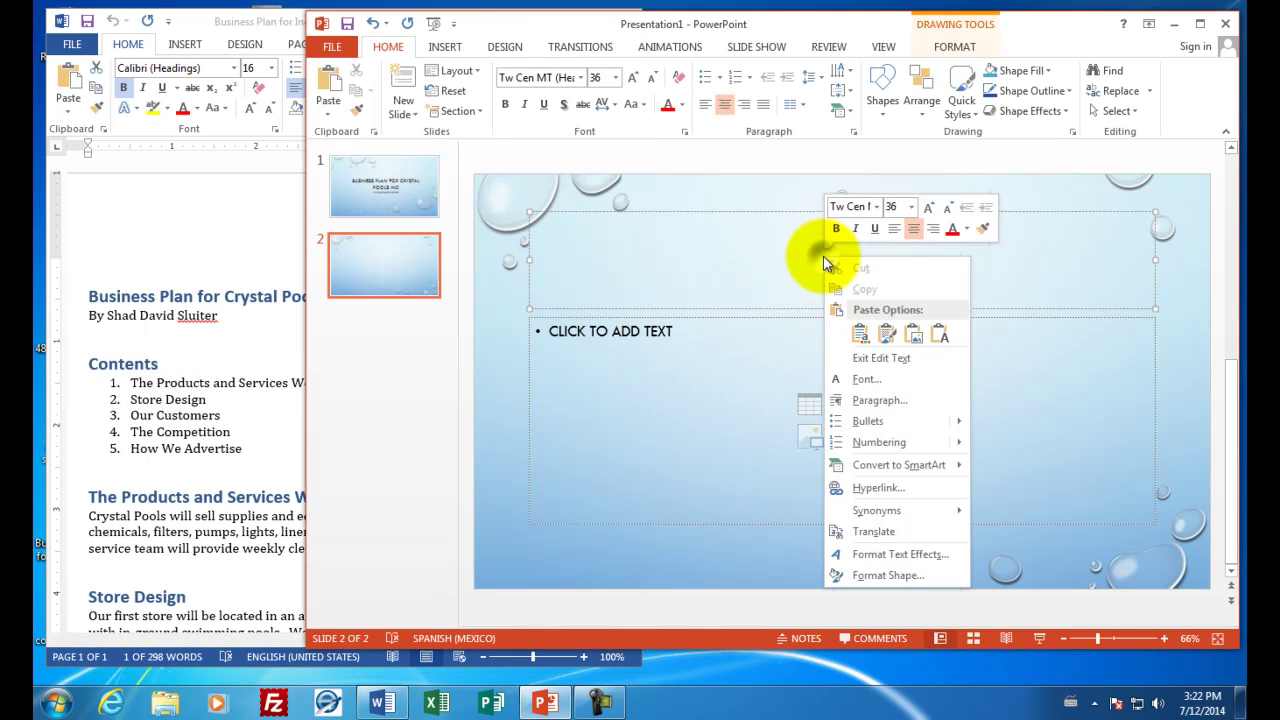
left_click(860, 333)
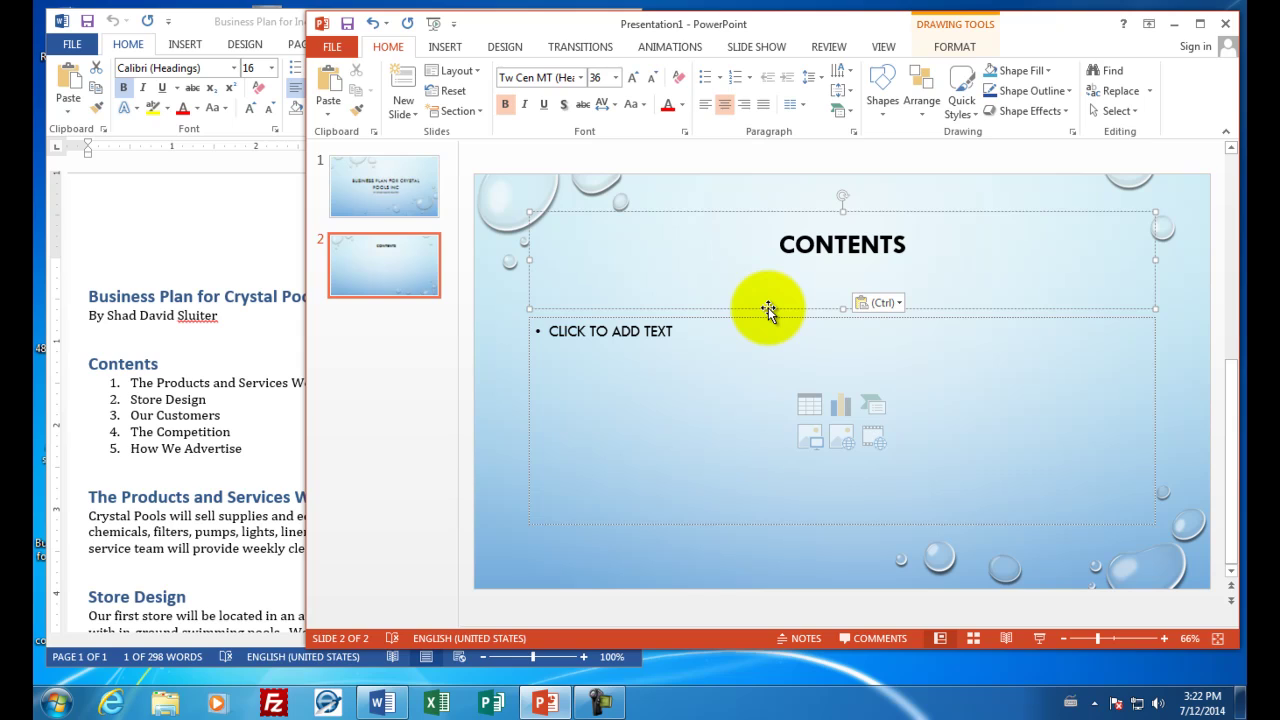
Step: Copy the five-item list under Contents from Word into slide 2's body with the slide theme's formatting and make it a numbered list
left_click(200, 388)
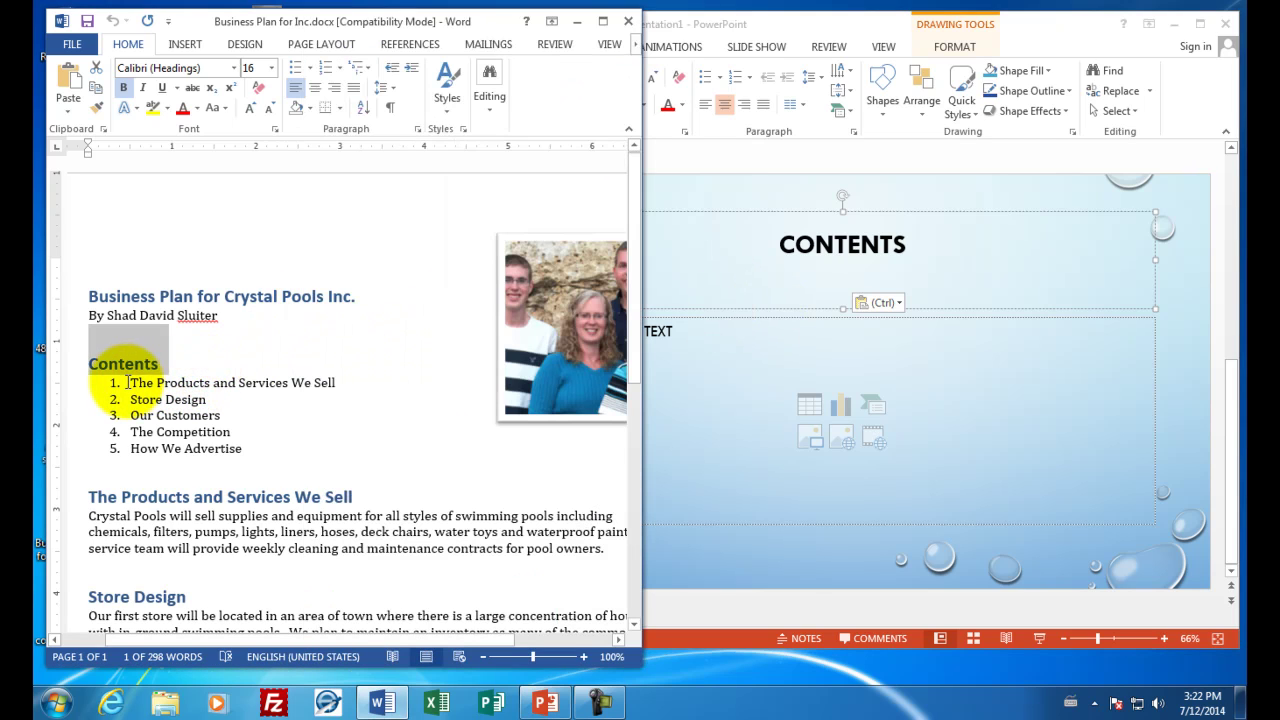
left_click_drag(127, 382, 252, 449)
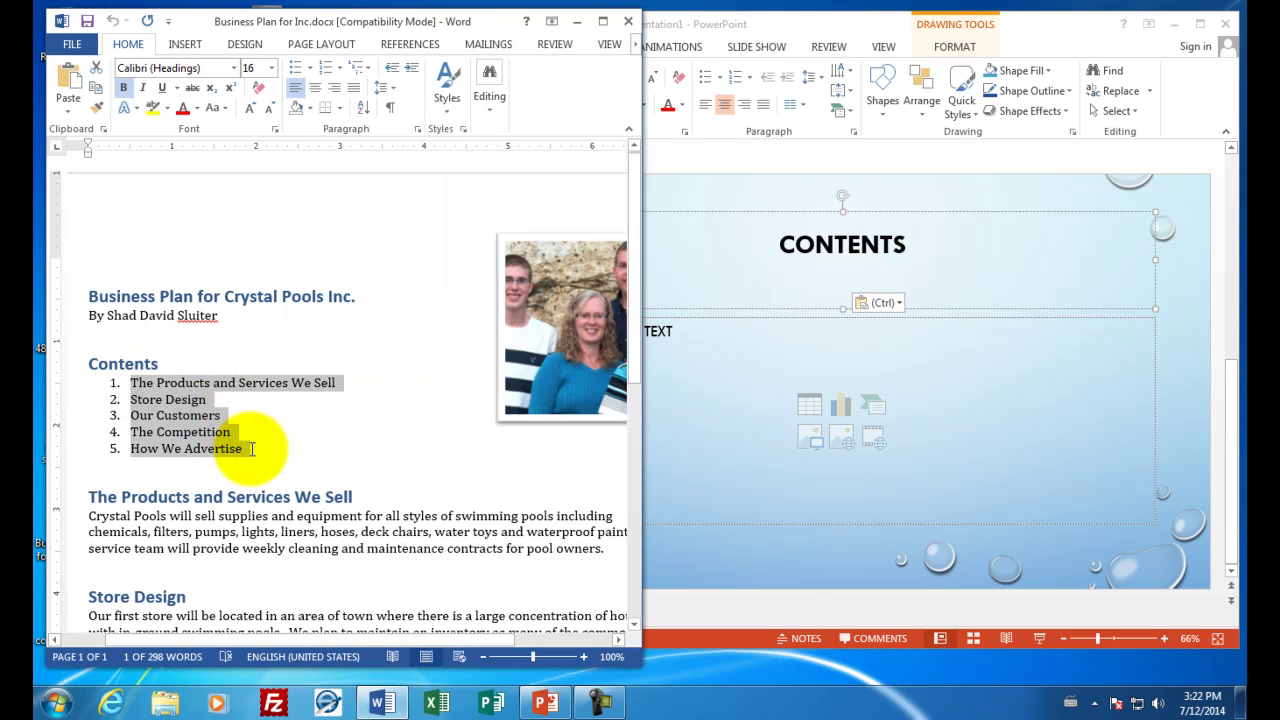
right_click(175, 402)
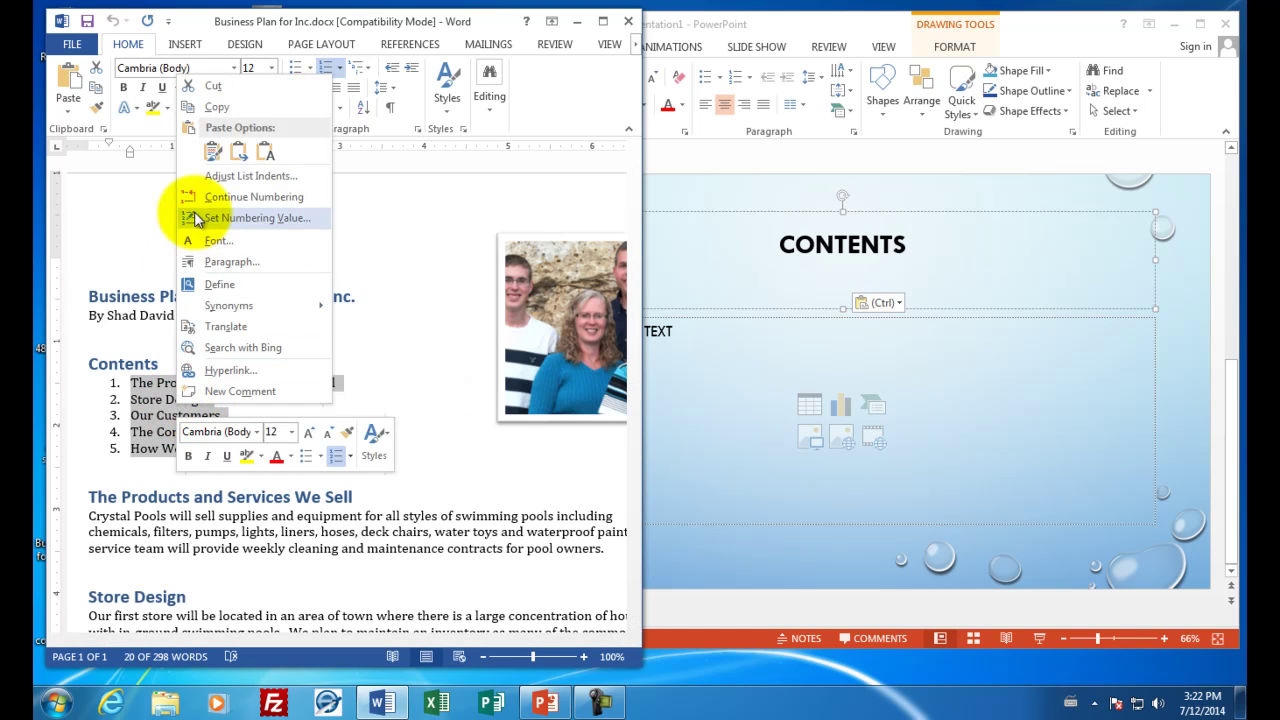
left_click(222, 116)
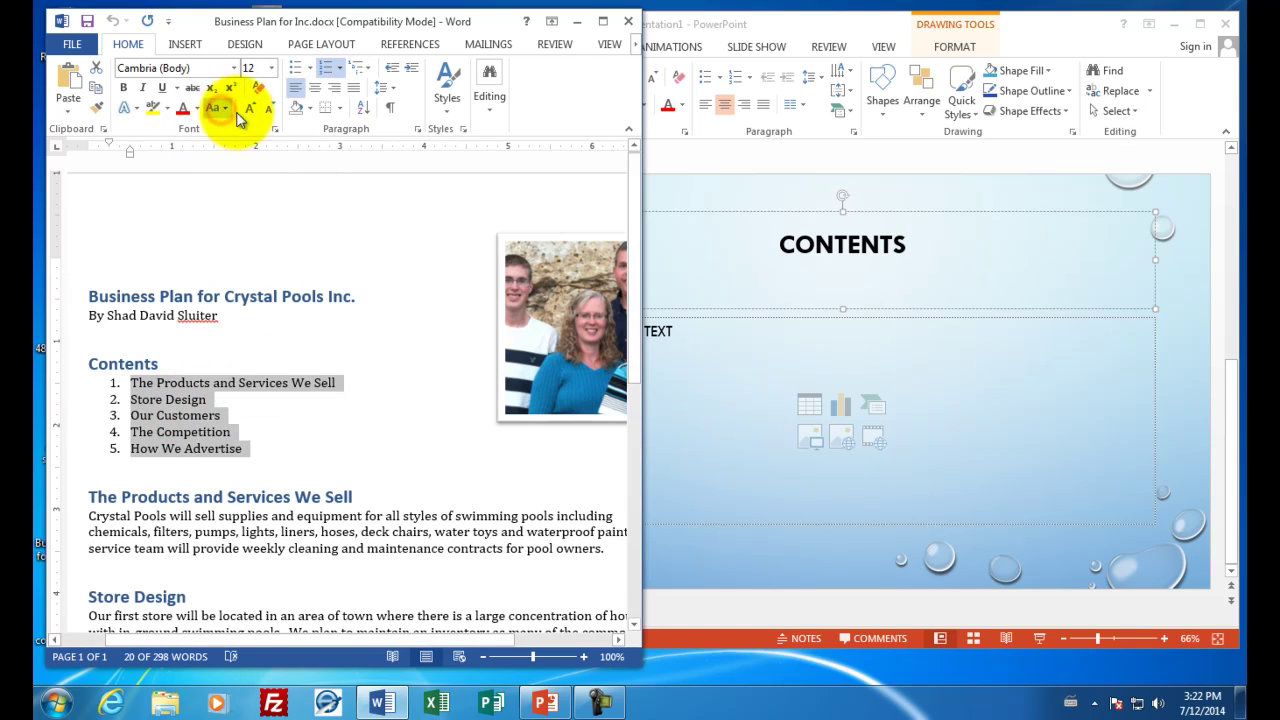
left_click(662, 329)
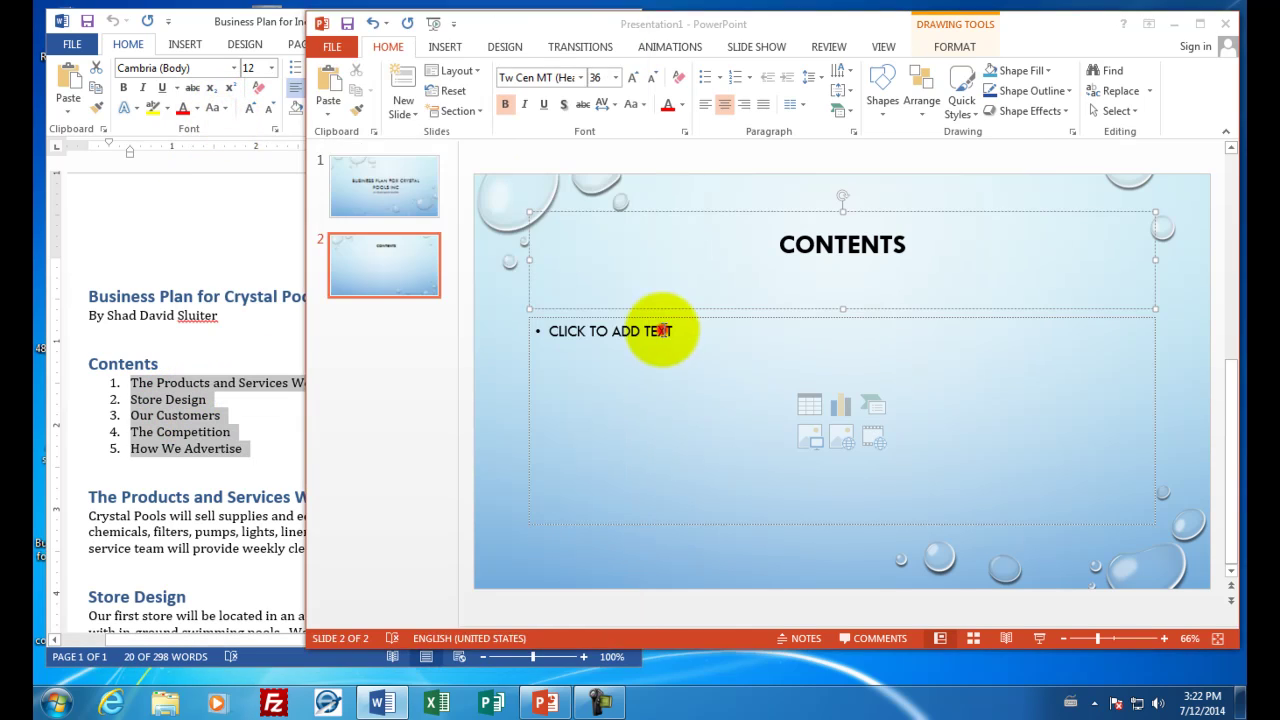
left_click(571, 330)
right_click(577, 330)
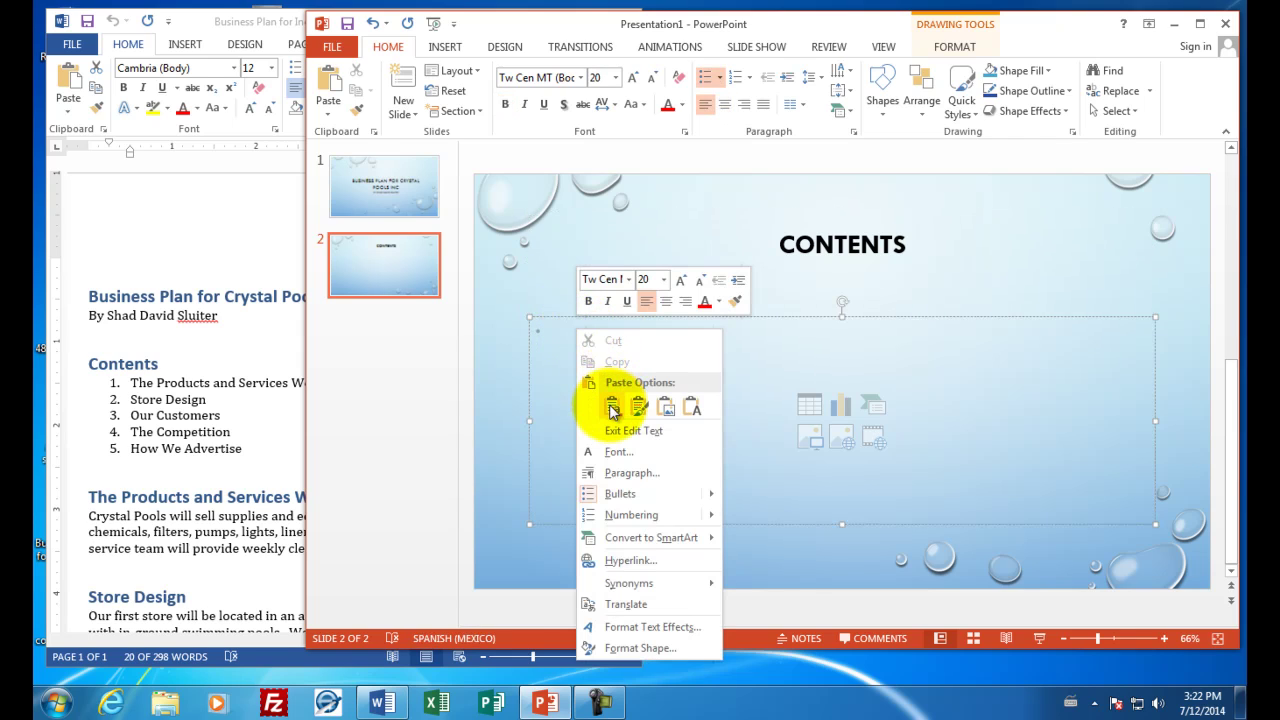
left_click(609, 406)
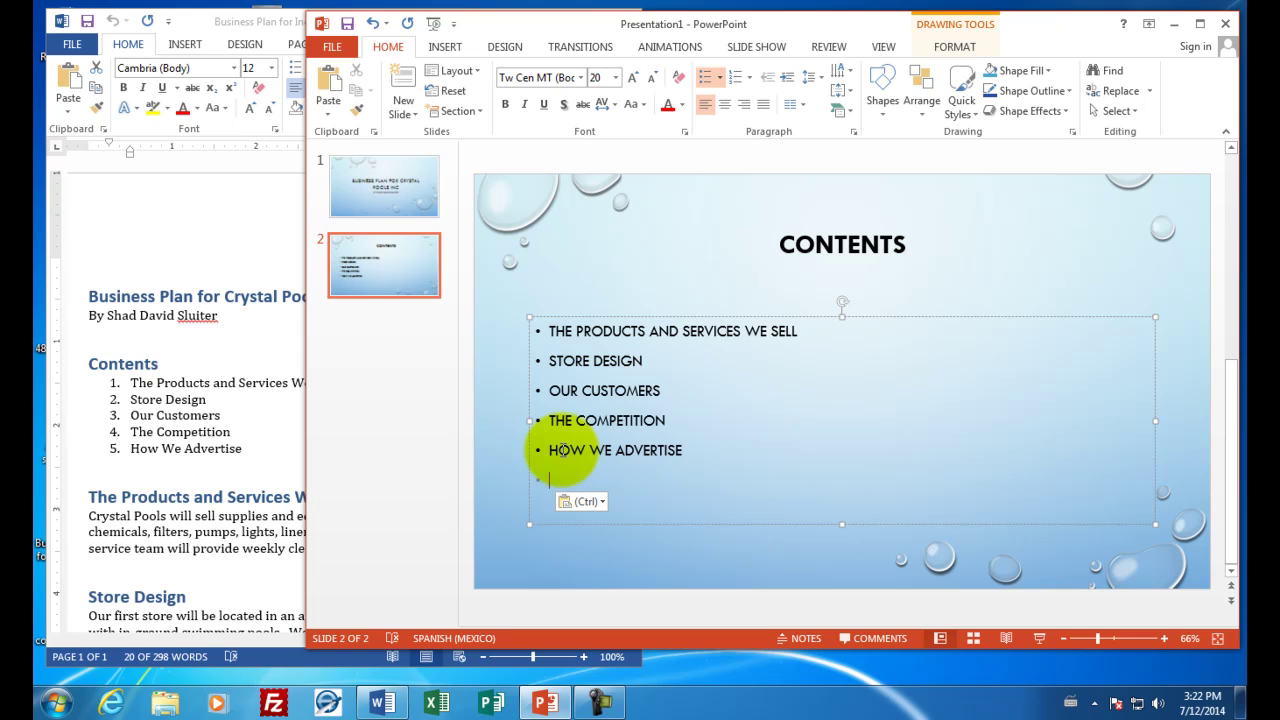
left_click_drag(541, 332, 594, 437)
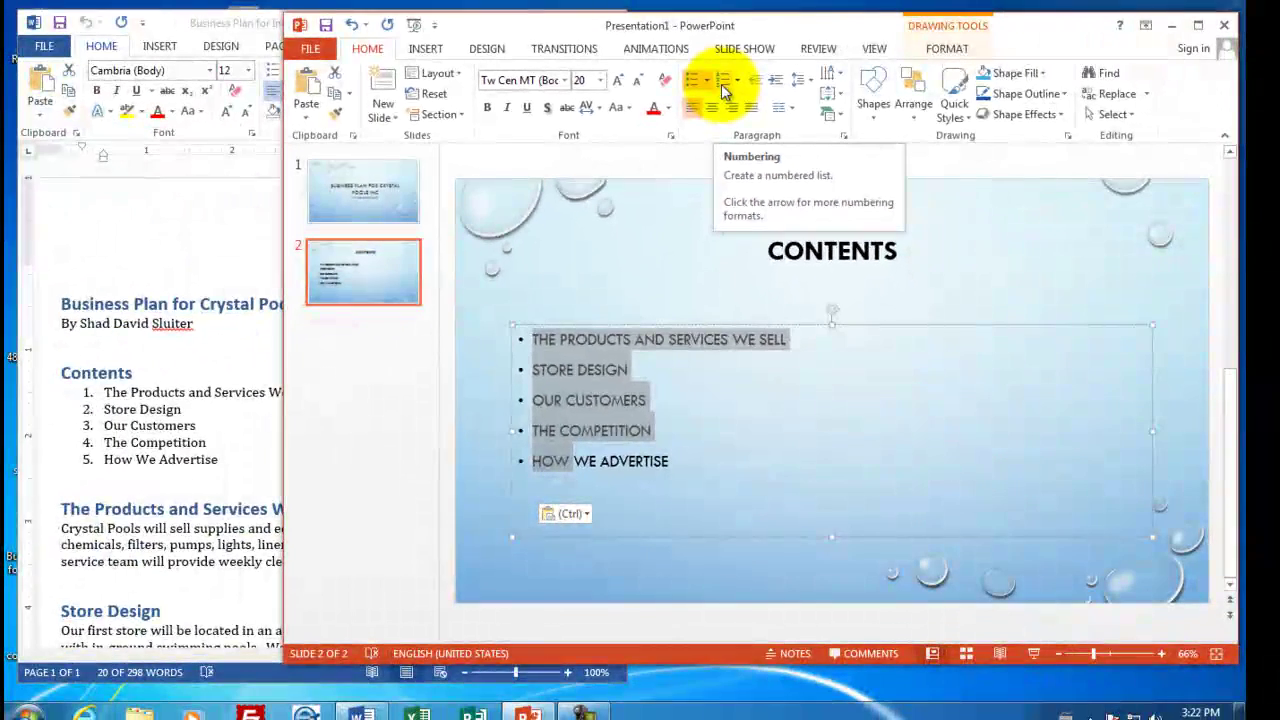
left_click(724, 88)
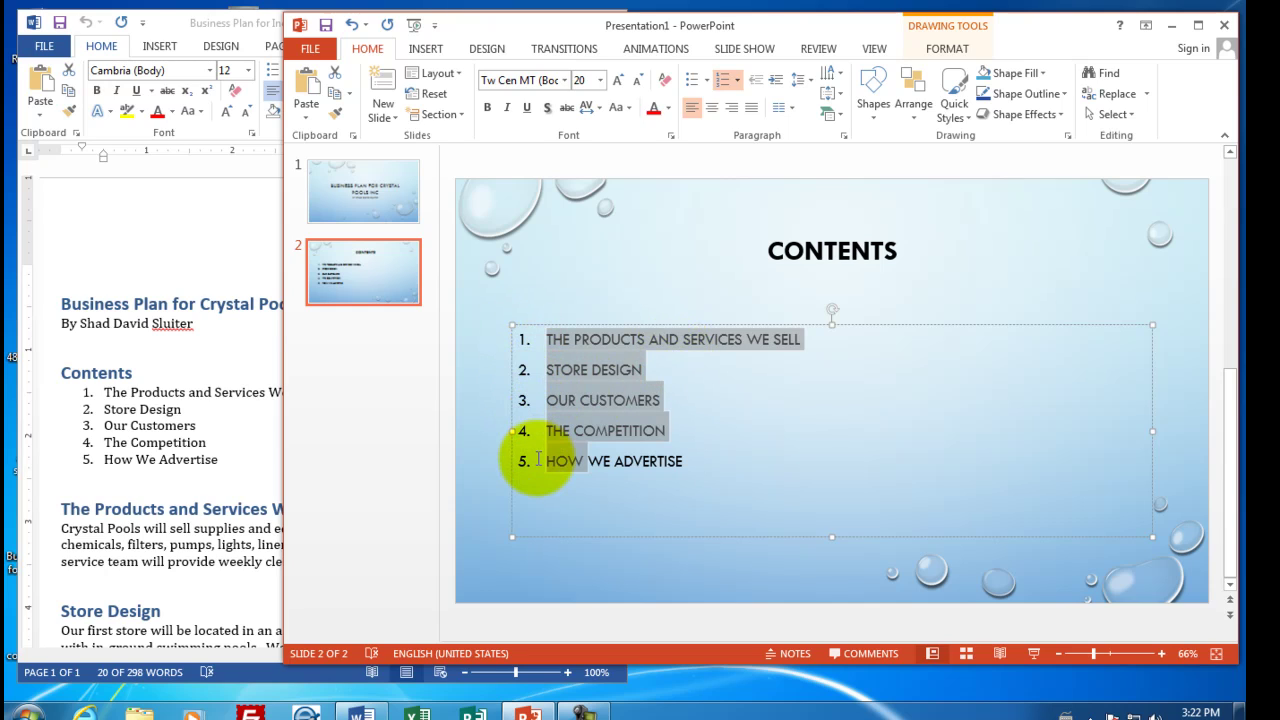
Step: Add a third slide and copy the heading "The Products and Services We Sell" from Word into its title, removing the extra blank line
left_click(377, 89)
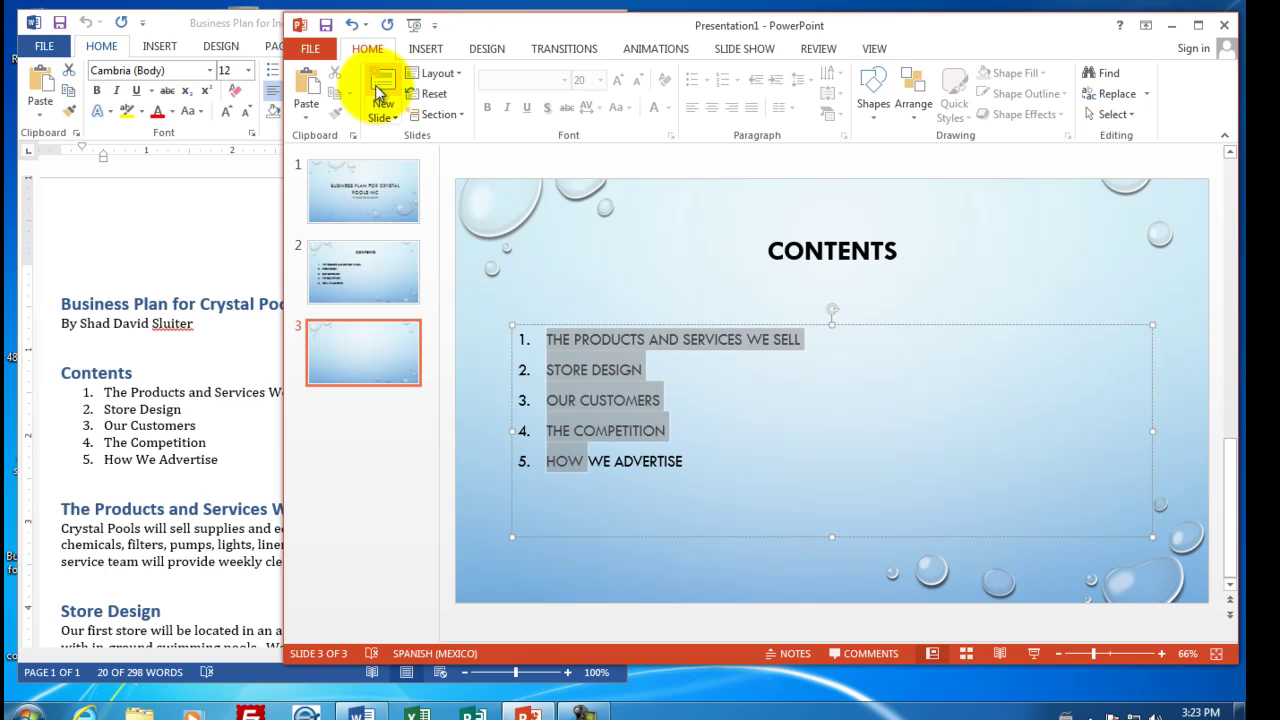
left_click(170, 515)
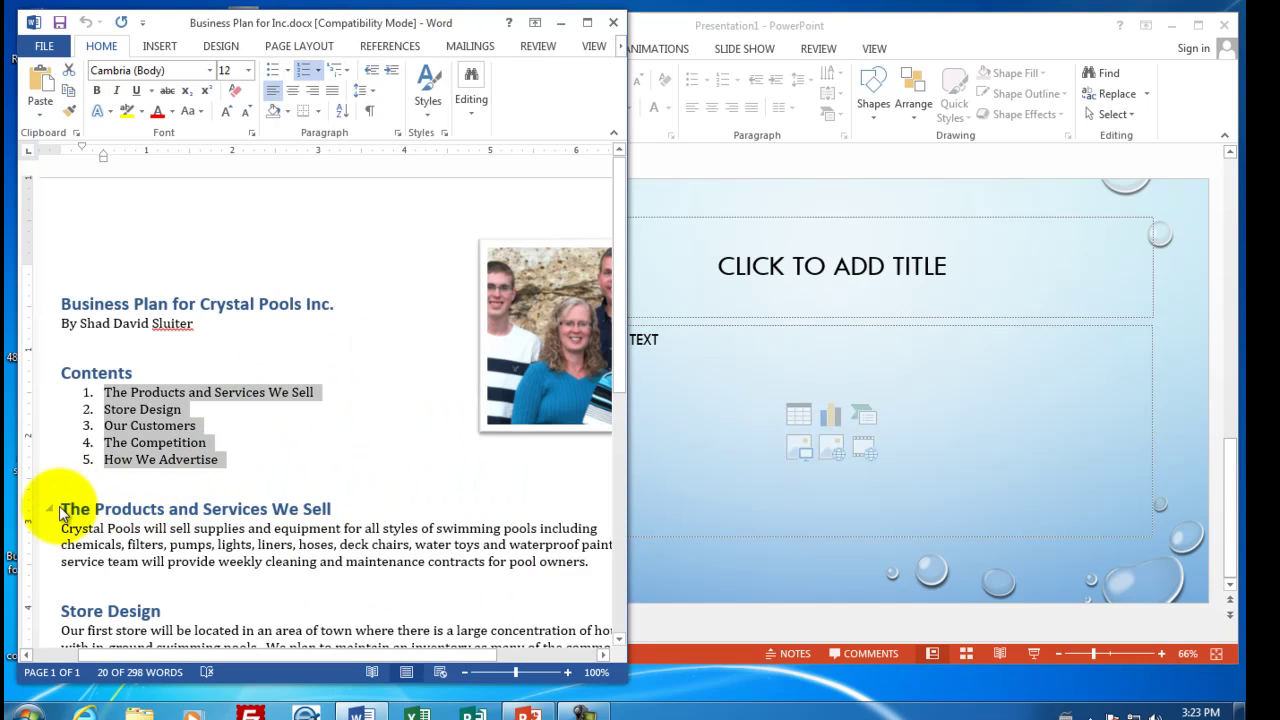
left_click_drag(60, 505, 331, 512)
right_click(310, 507)
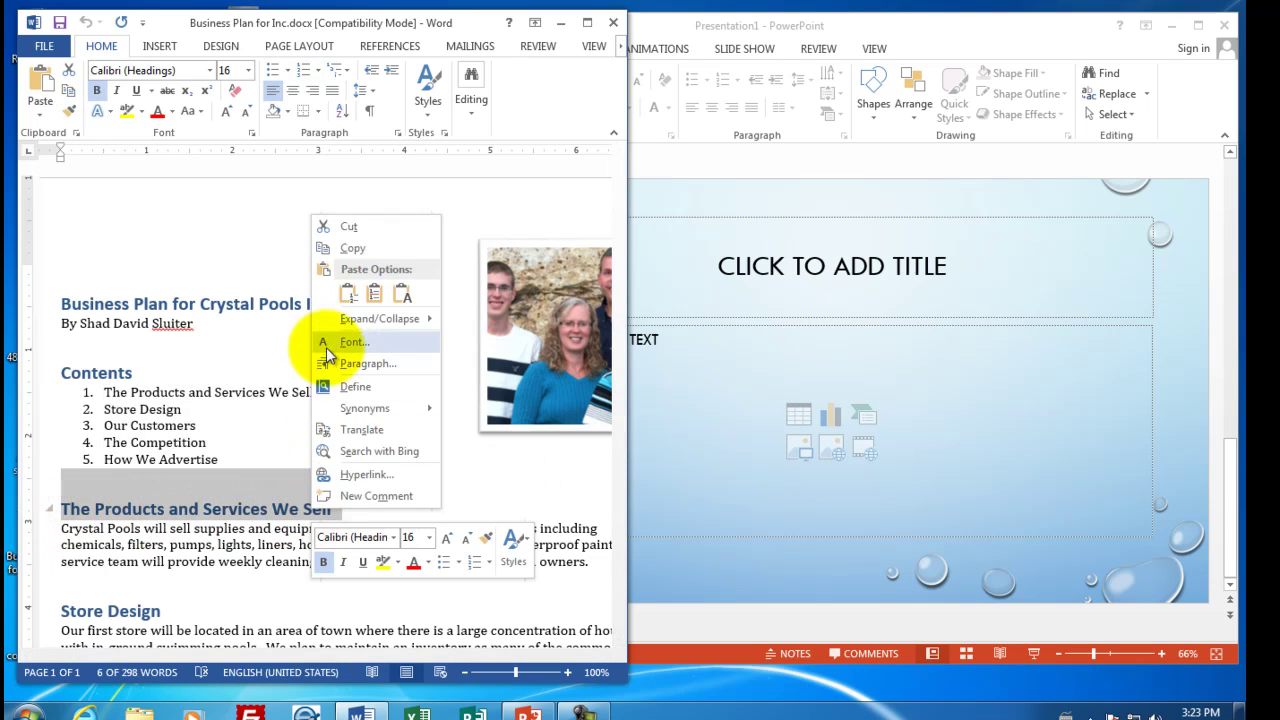
left_click(342, 249)
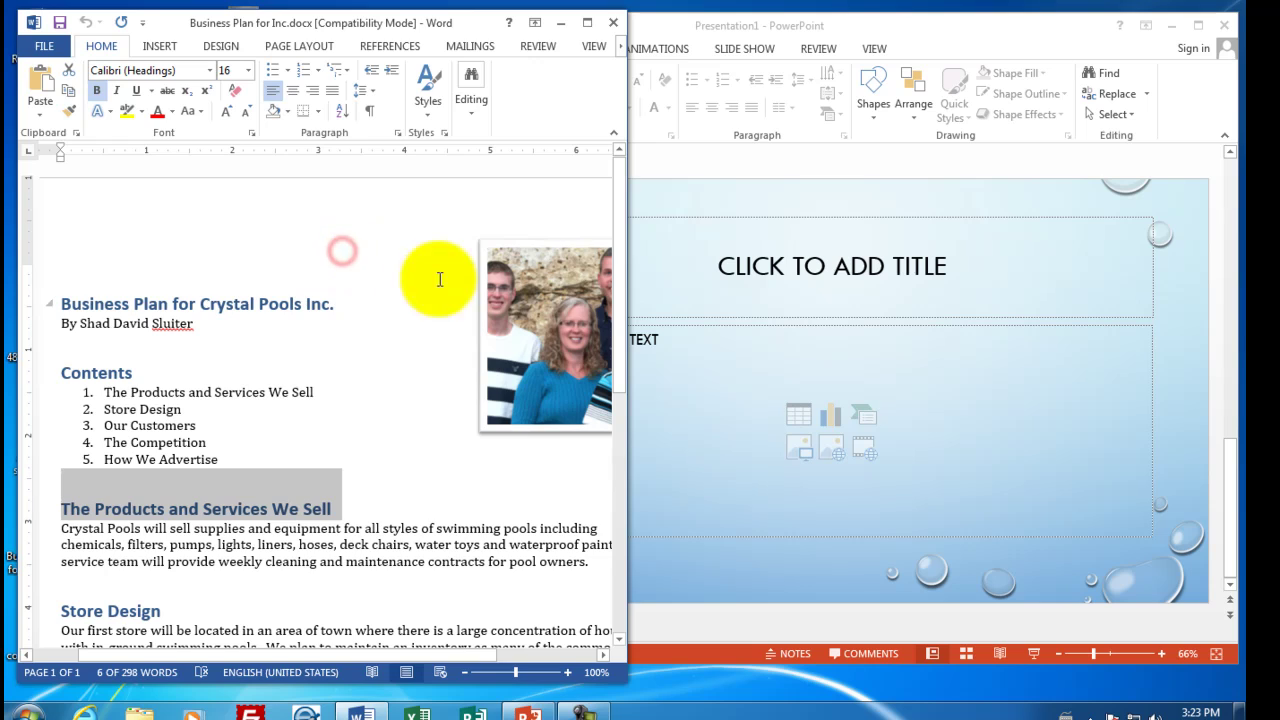
left_click(771, 266)
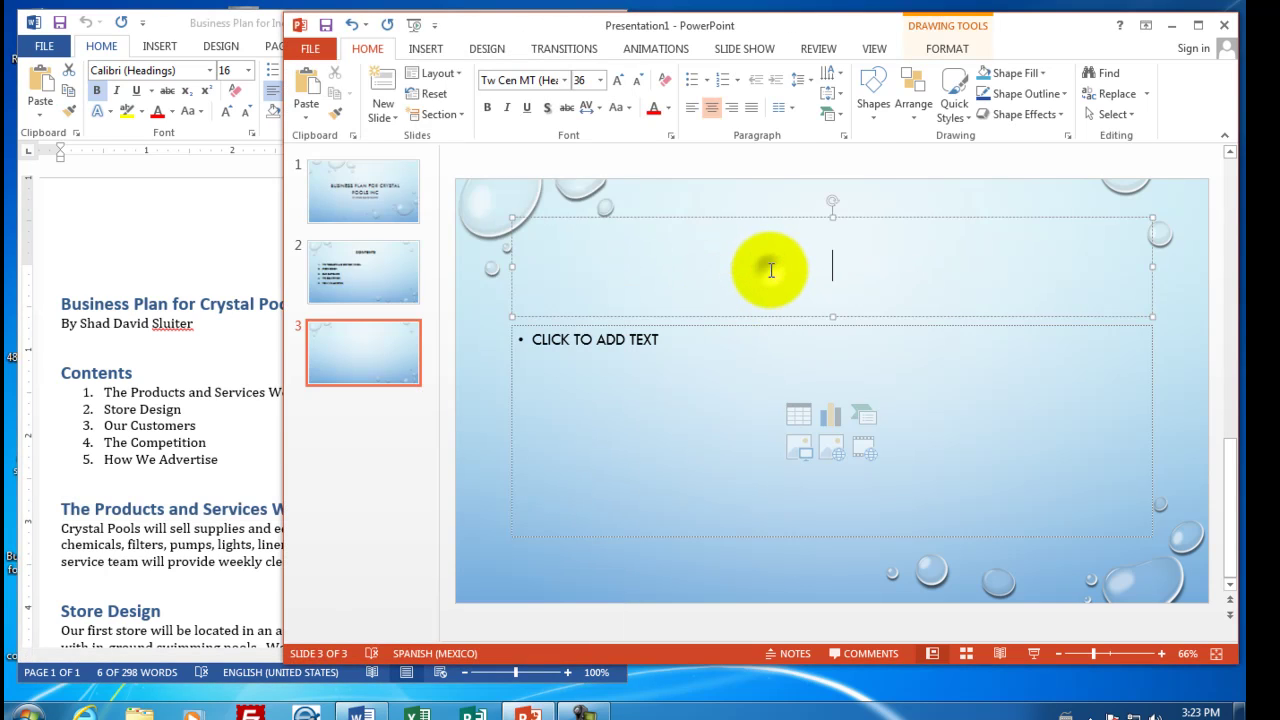
right_click(767, 267)
left_click(806, 347)
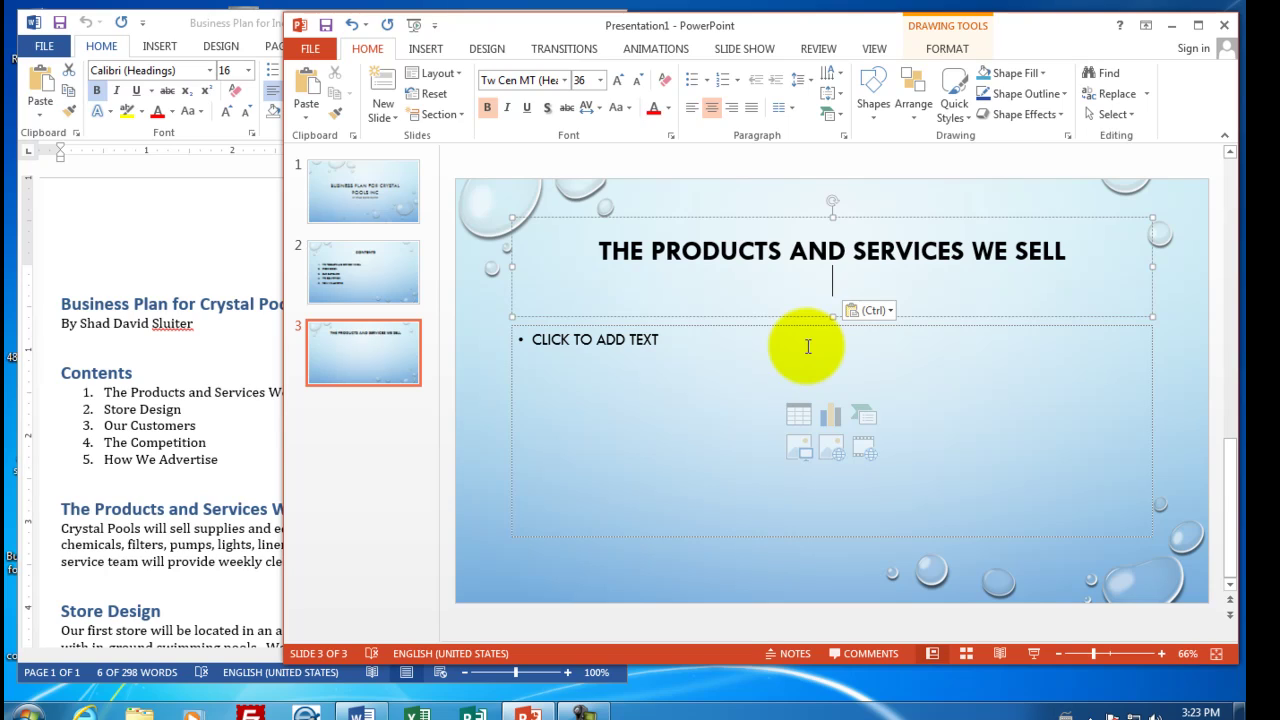
key("BackSpace")
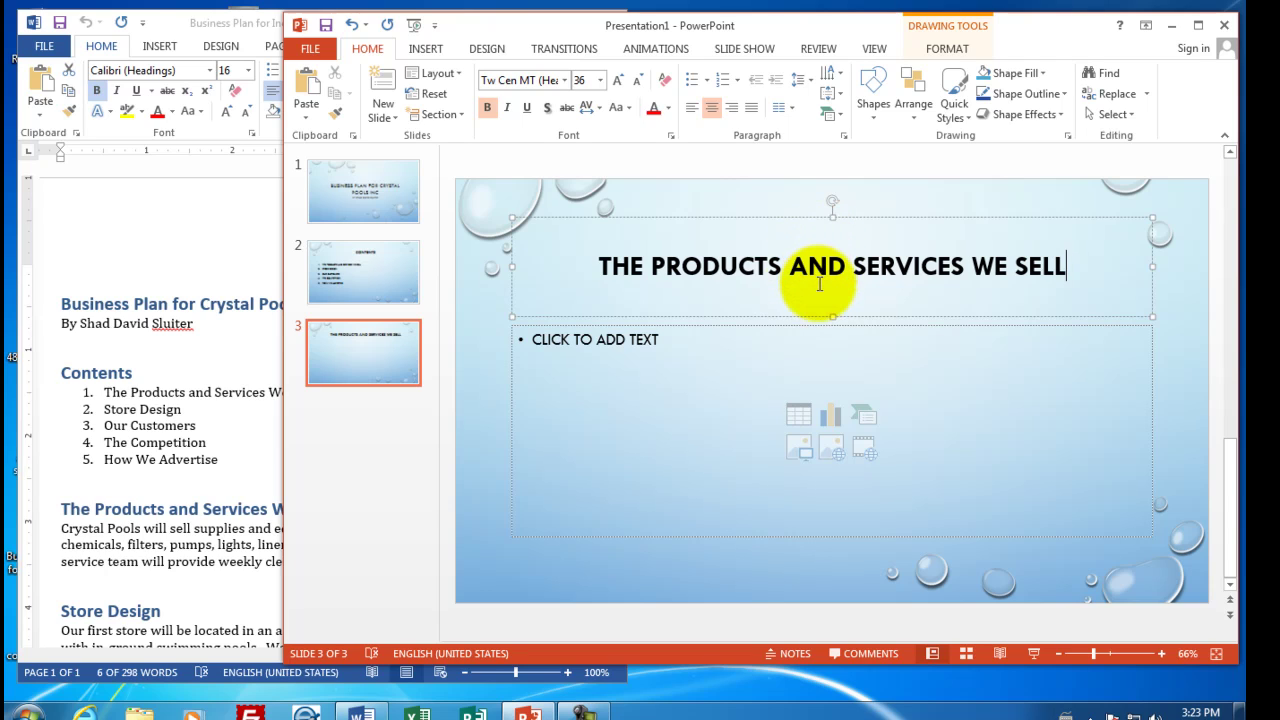
Step: Copy the paragraph under "The Products and Services We Sell" from Word into slide 3's body, using the slide theme's formatting
double_click(70, 530)
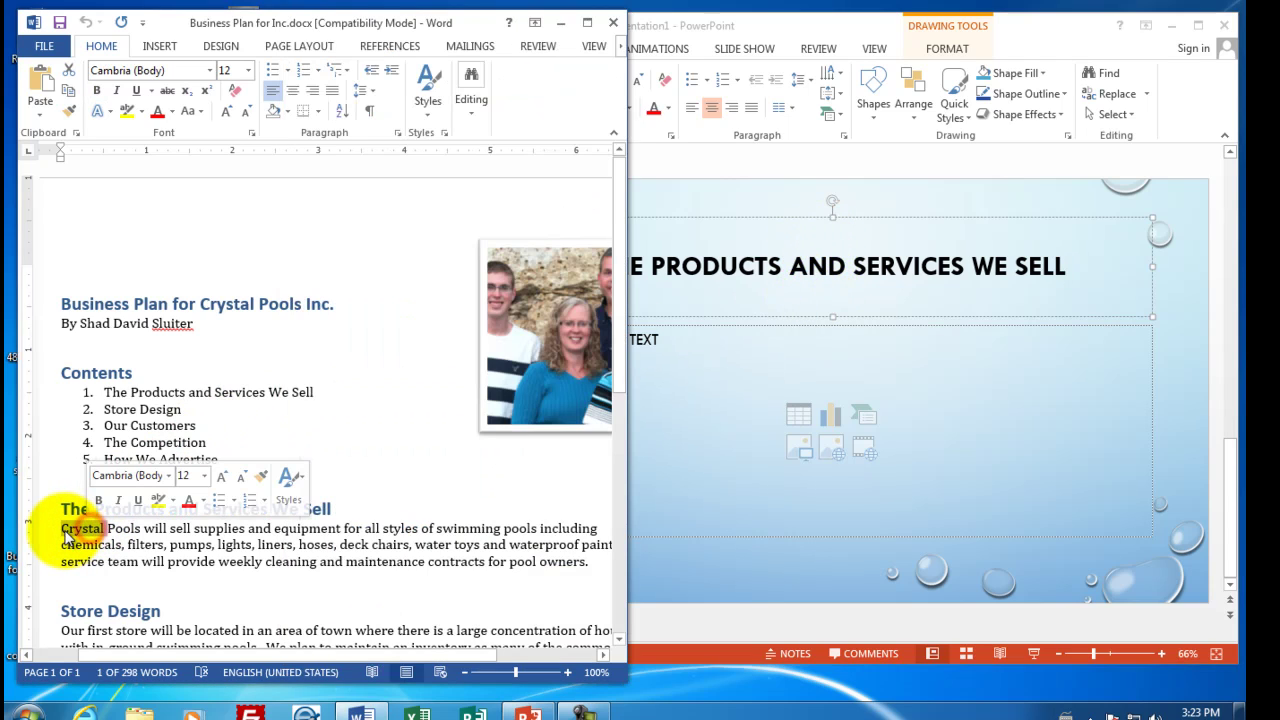
left_click(62, 530)
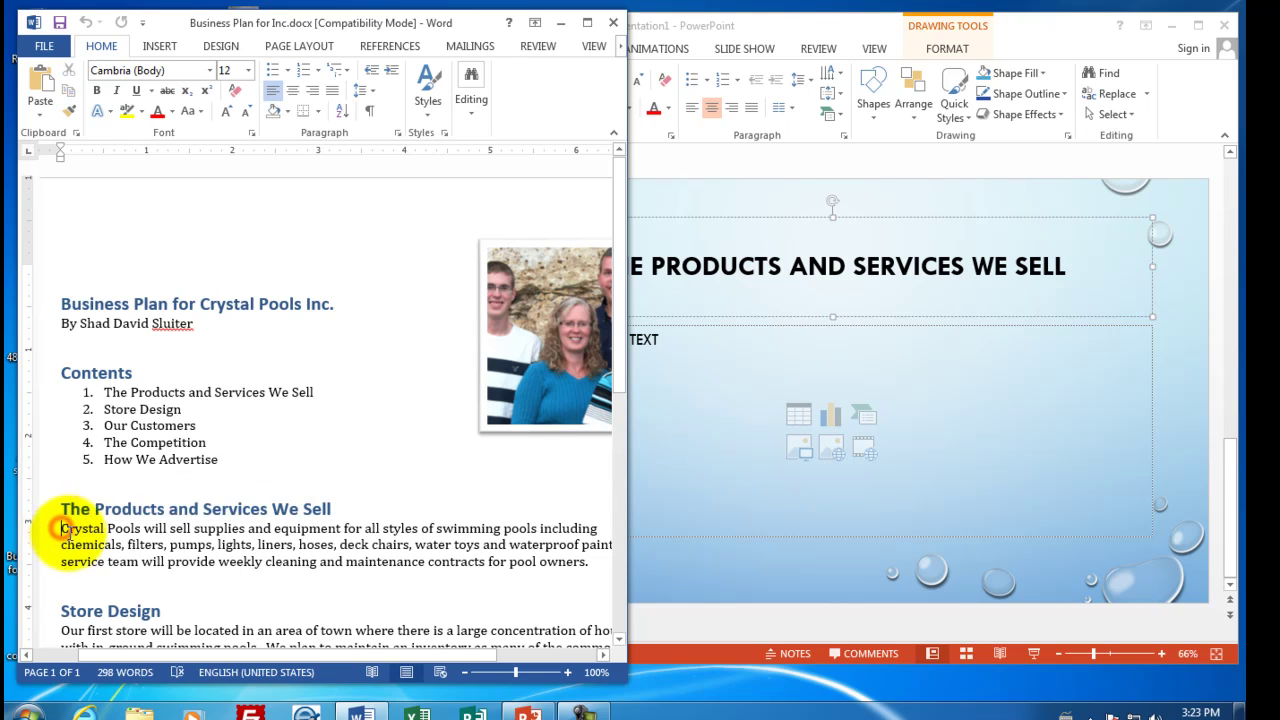
left_click_drag(62, 530, 572, 560)
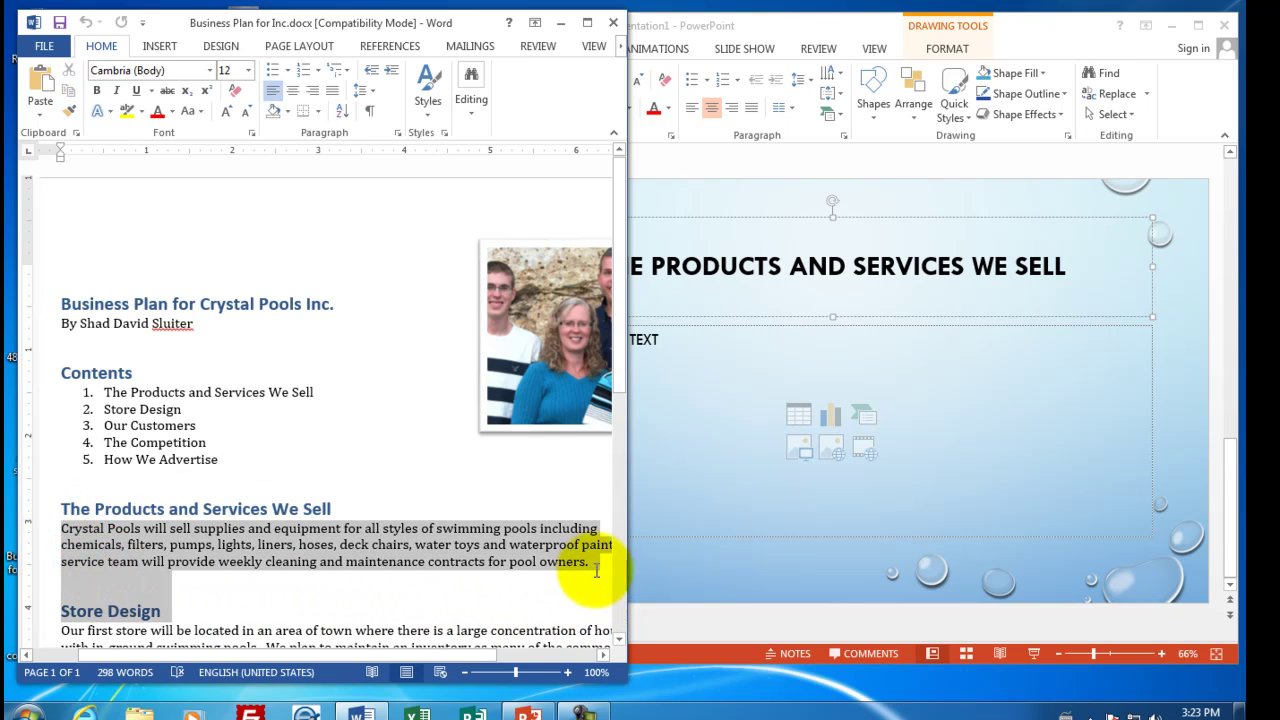
right_click(549, 544)
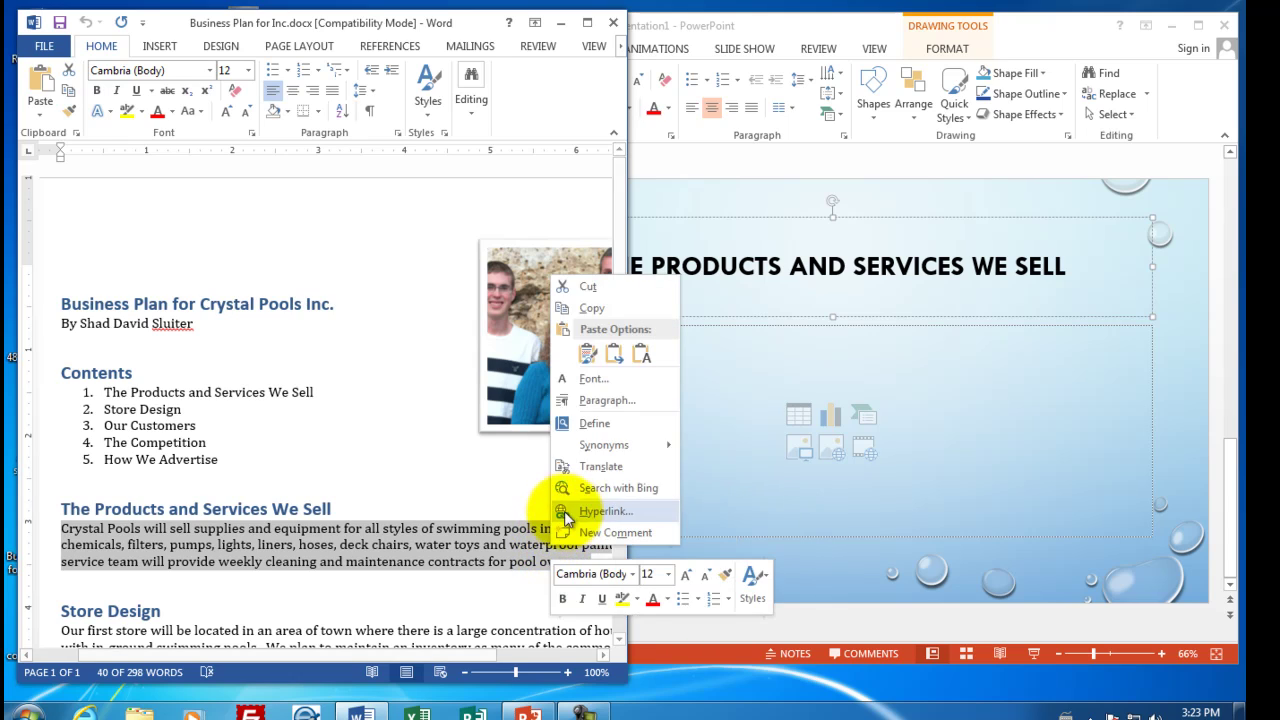
left_click(592, 309)
left_click(766, 366)
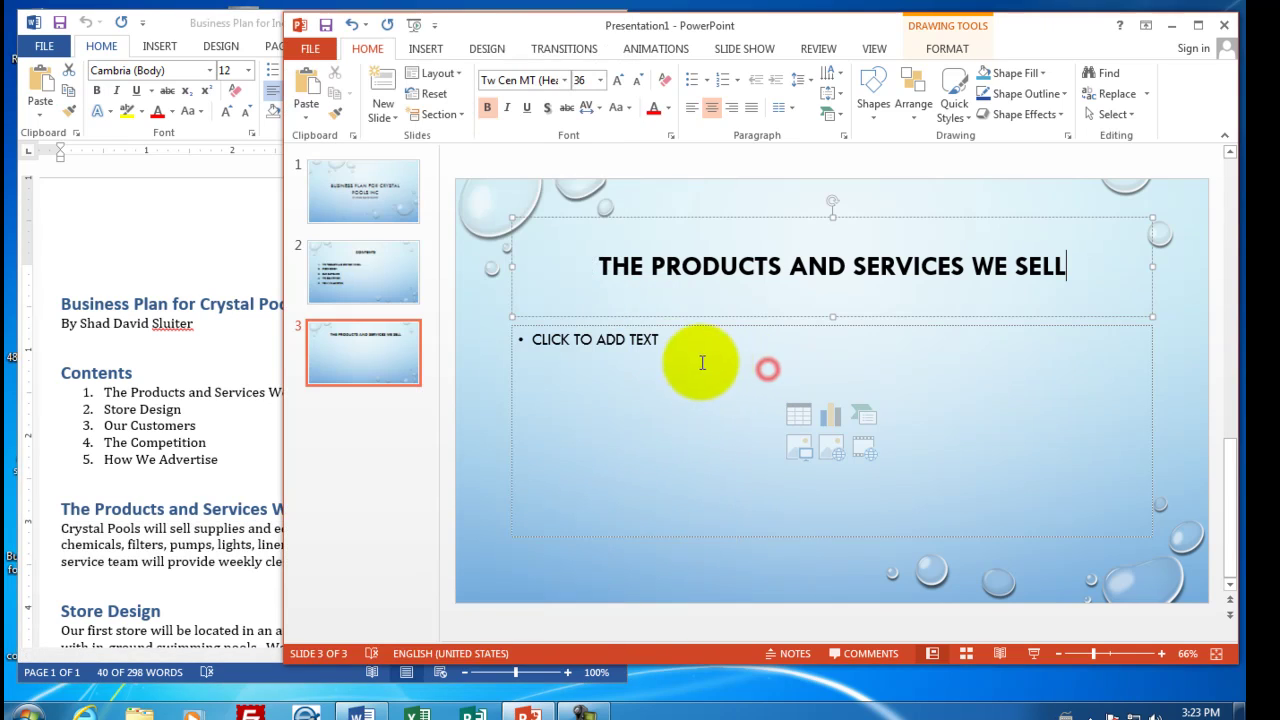
left_click(625, 352)
right_click(563, 346)
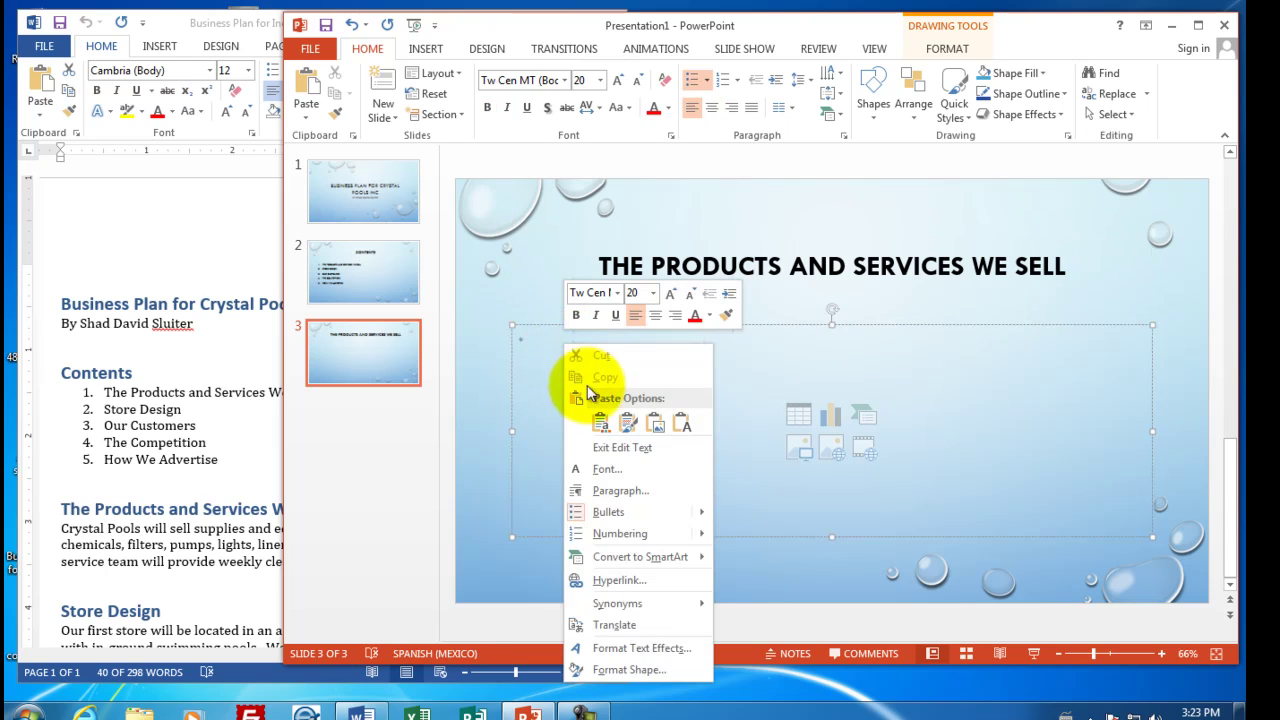
left_click(600, 426)
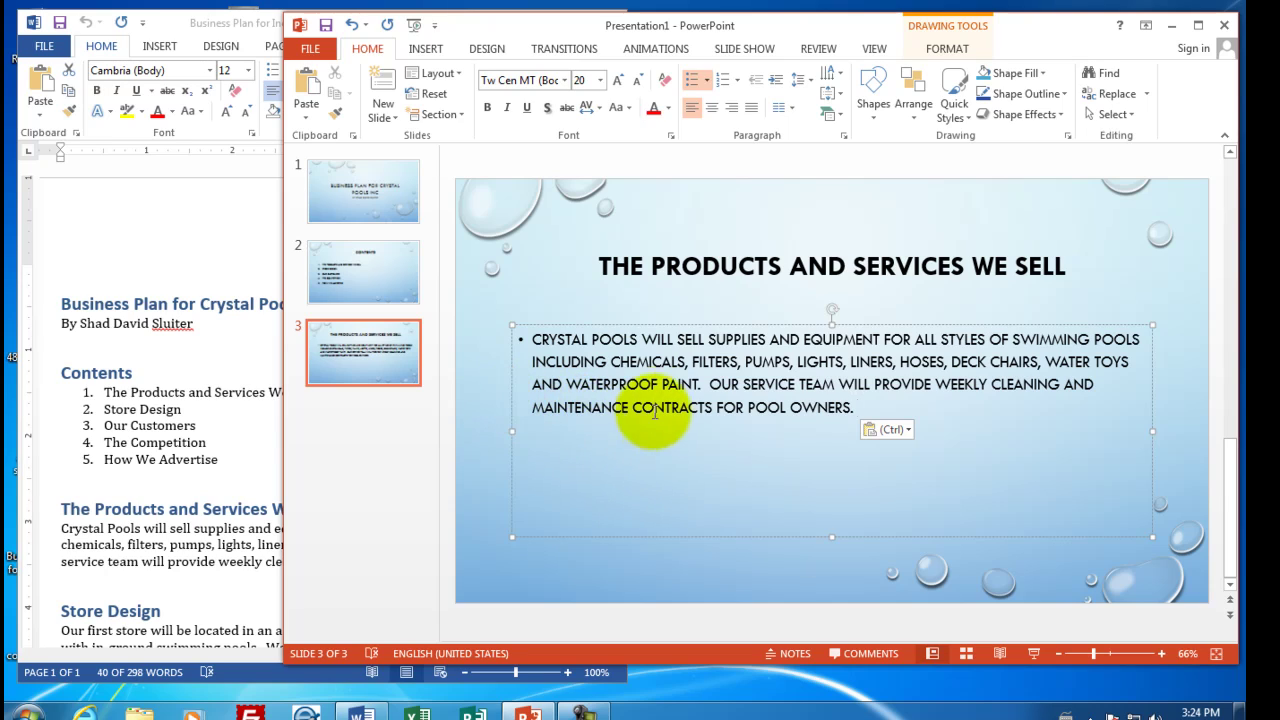
Step: Delete the phrase "including chemicals ... and waterproof paint" from slide 3's body and split the service team sentence into its own bullet
left_click(698, 384)
mouse_move(698, 384)
left_mouse_down()
mouse_move(712, 362)
mouse_move(563, 378)
mouse_move(543, 363)
mouse_move(546, 342)
left_mouse_up()
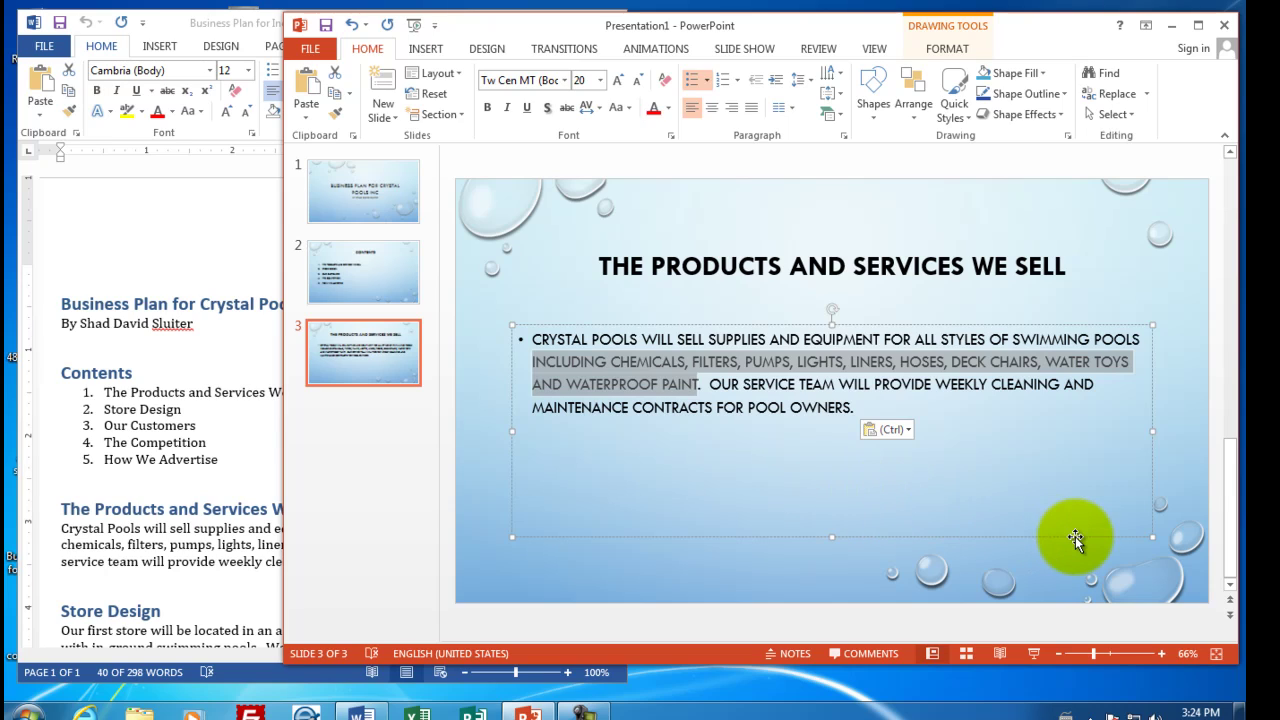
key("Delete")
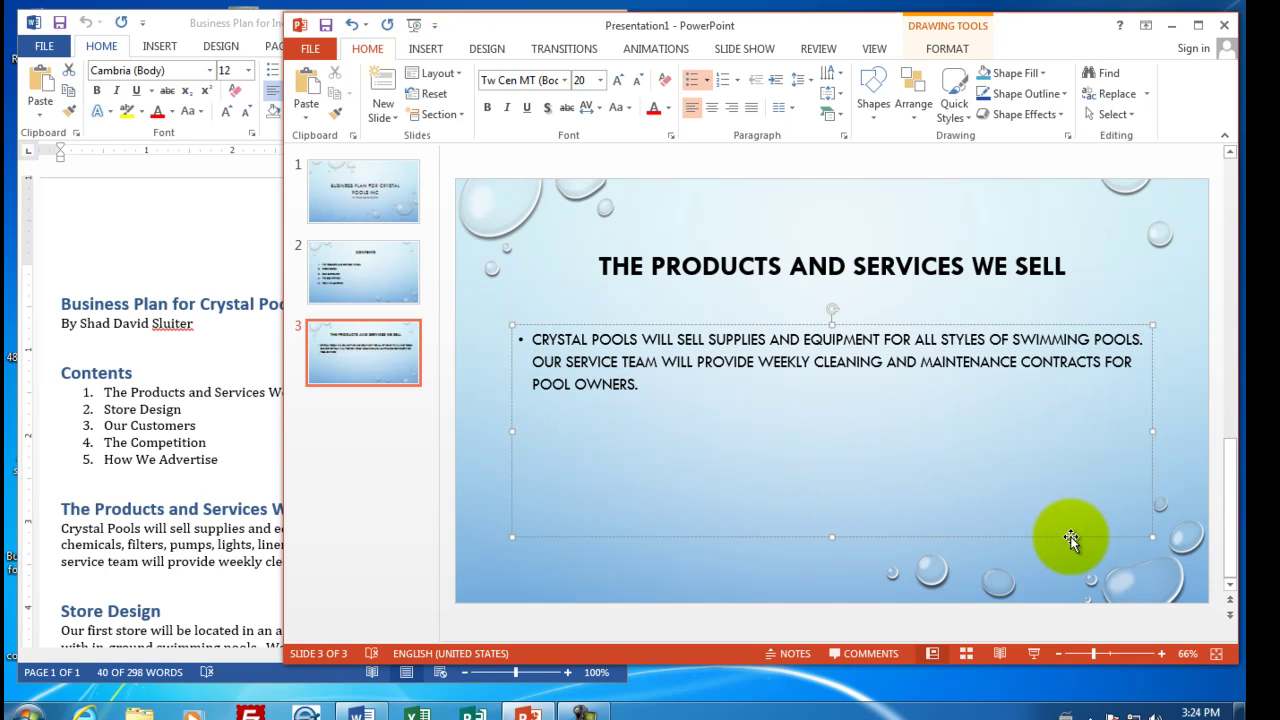
left_click(533, 363)
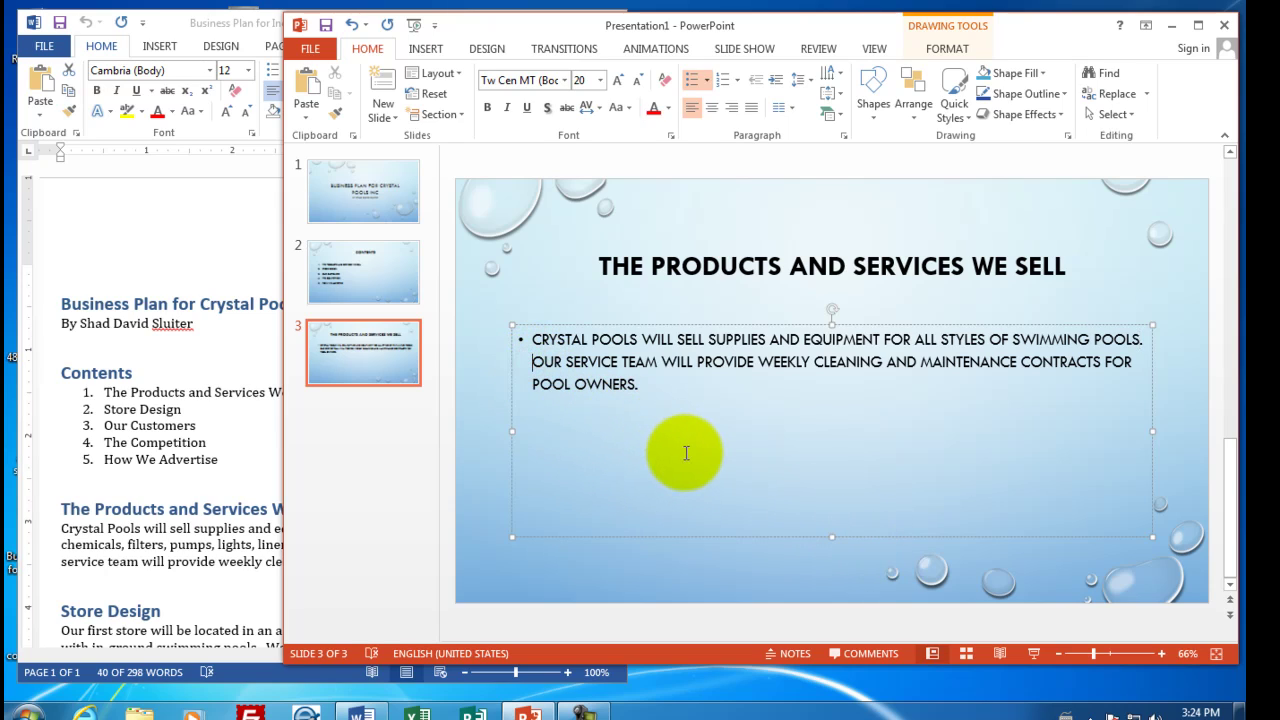
key("Return")
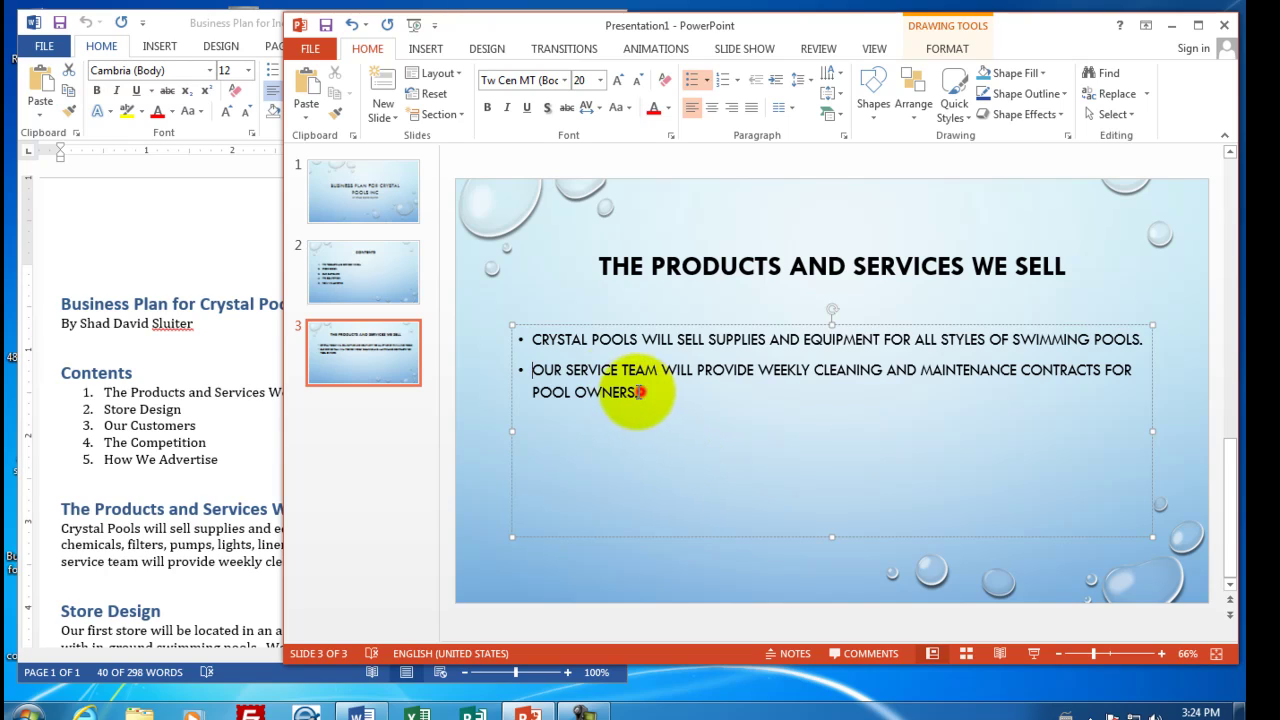
Step: Enlarge both bullets in slide 3's body to 36 pt
left_click_drag(640, 392, 533, 345)
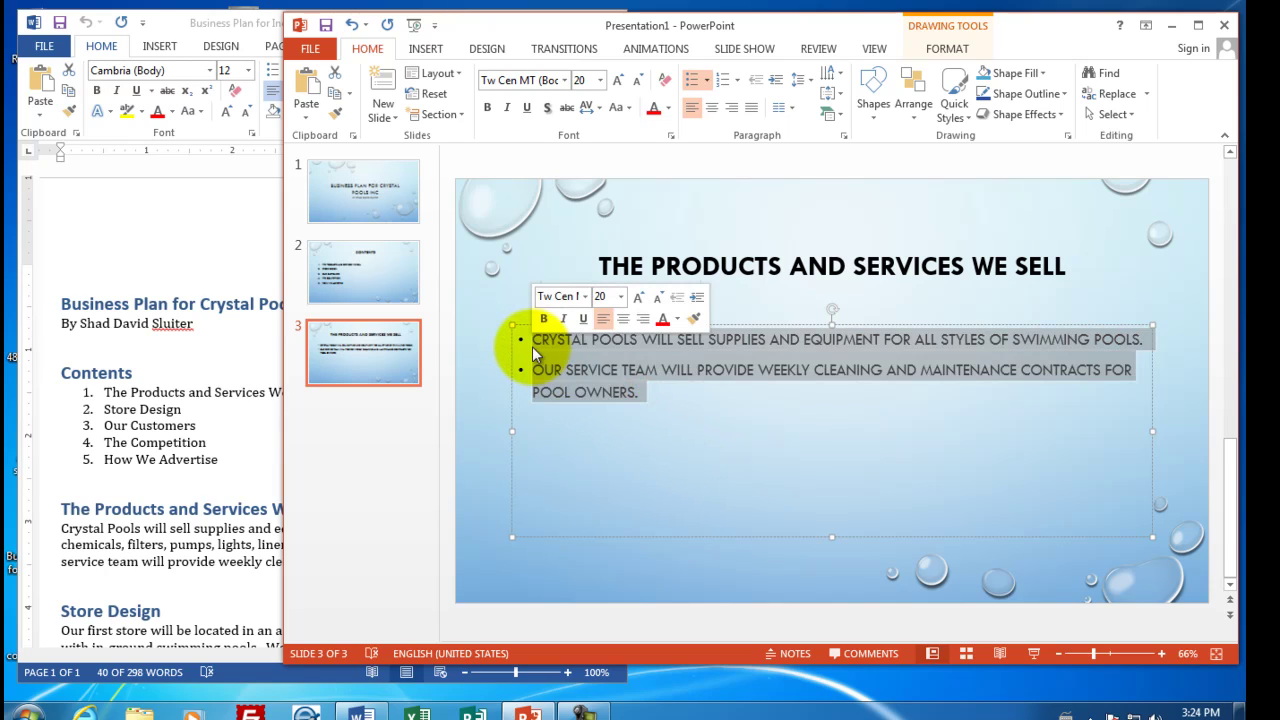
left_click(638, 302)
left_click(638, 302)
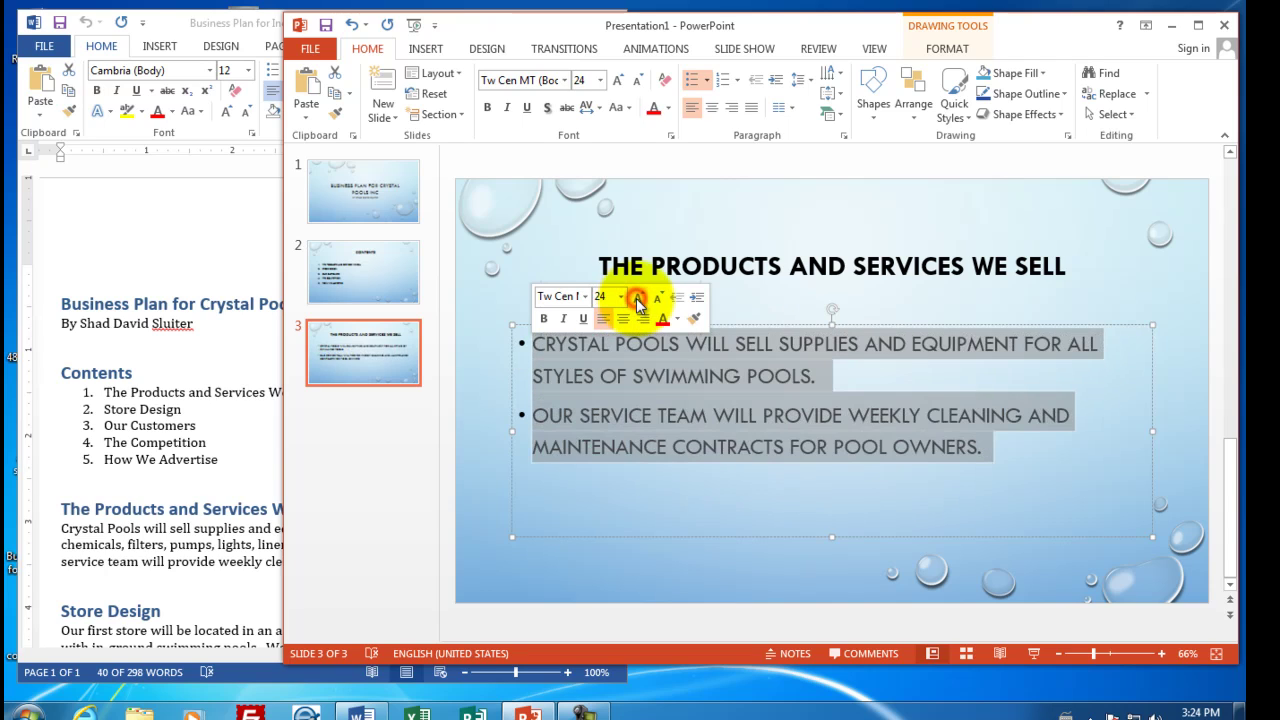
left_click(638, 302)
left_click(638, 302)
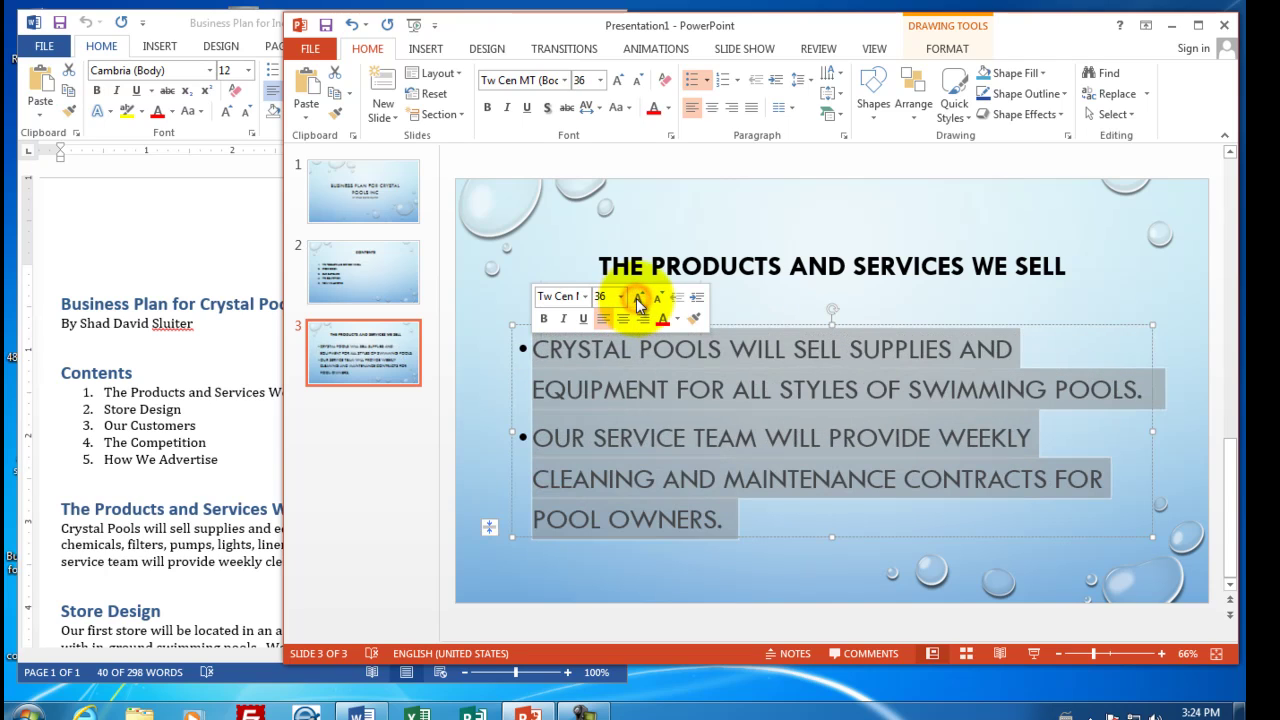
left_click(500, 400)
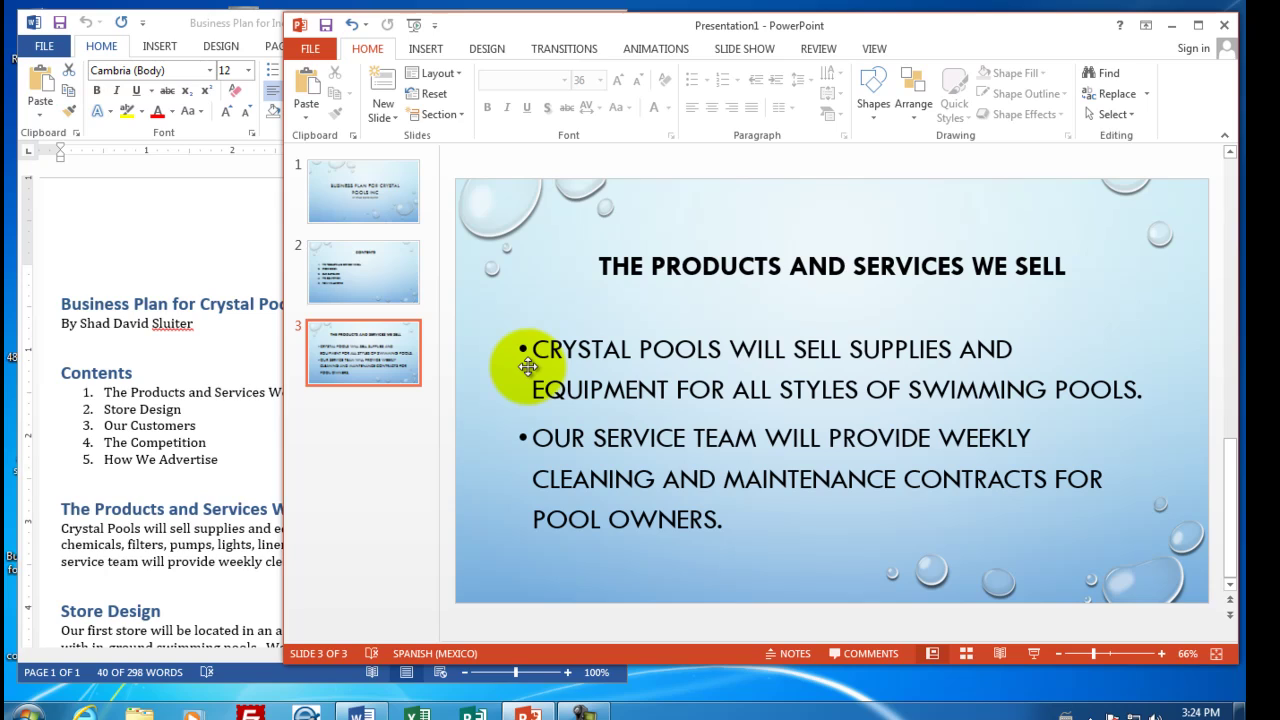
Step: Apply the Fly In animation to slide 3's whole body text box and play the slide show from that slide
left_click(529, 358)
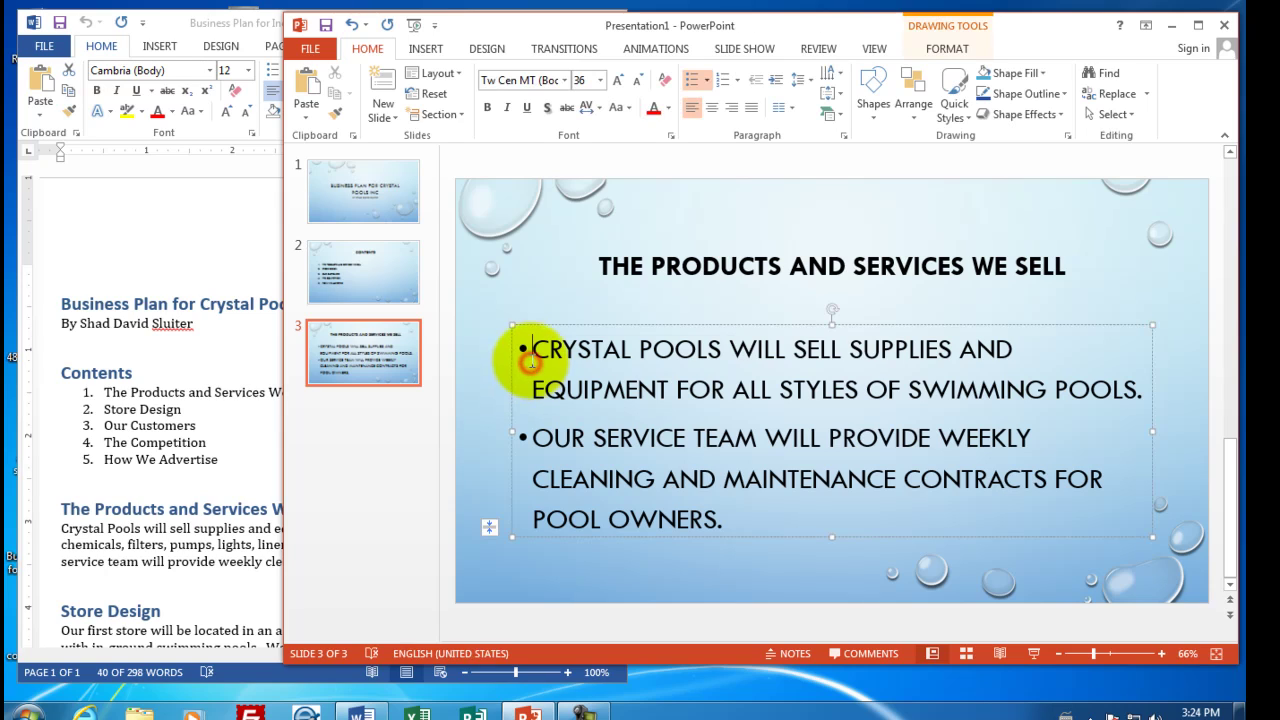
left_click(529, 325)
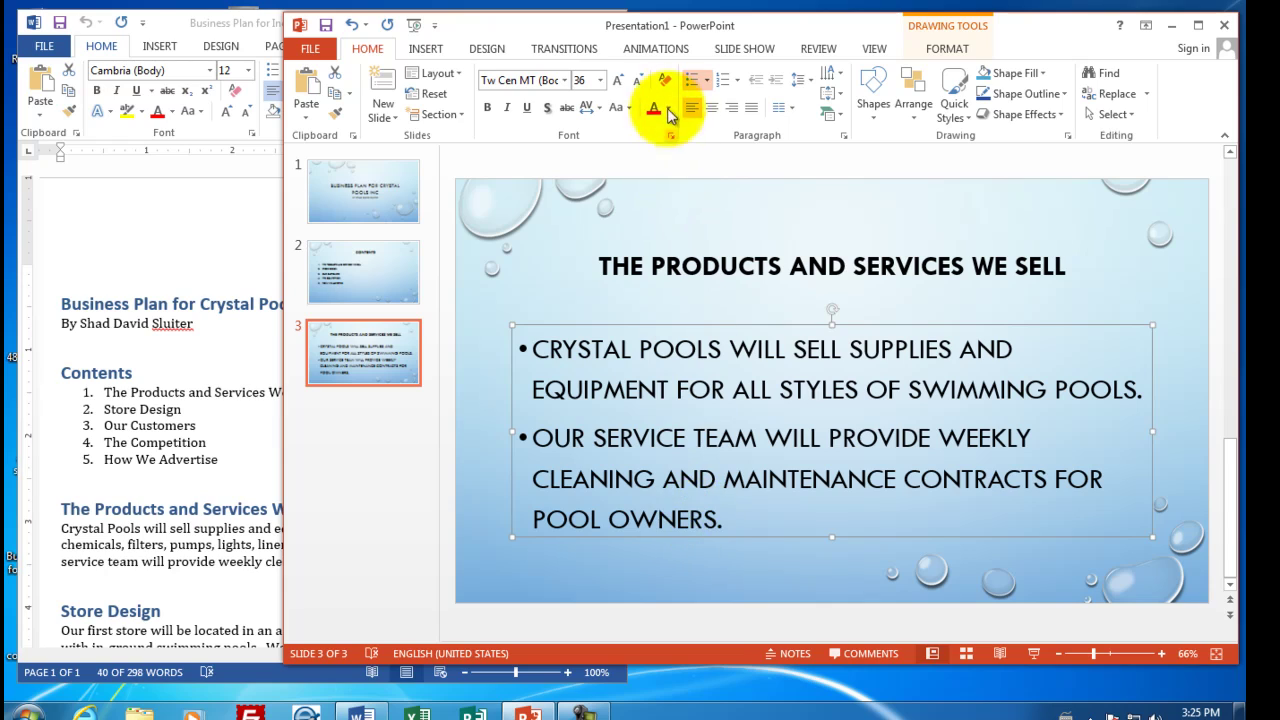
left_click(654, 52)
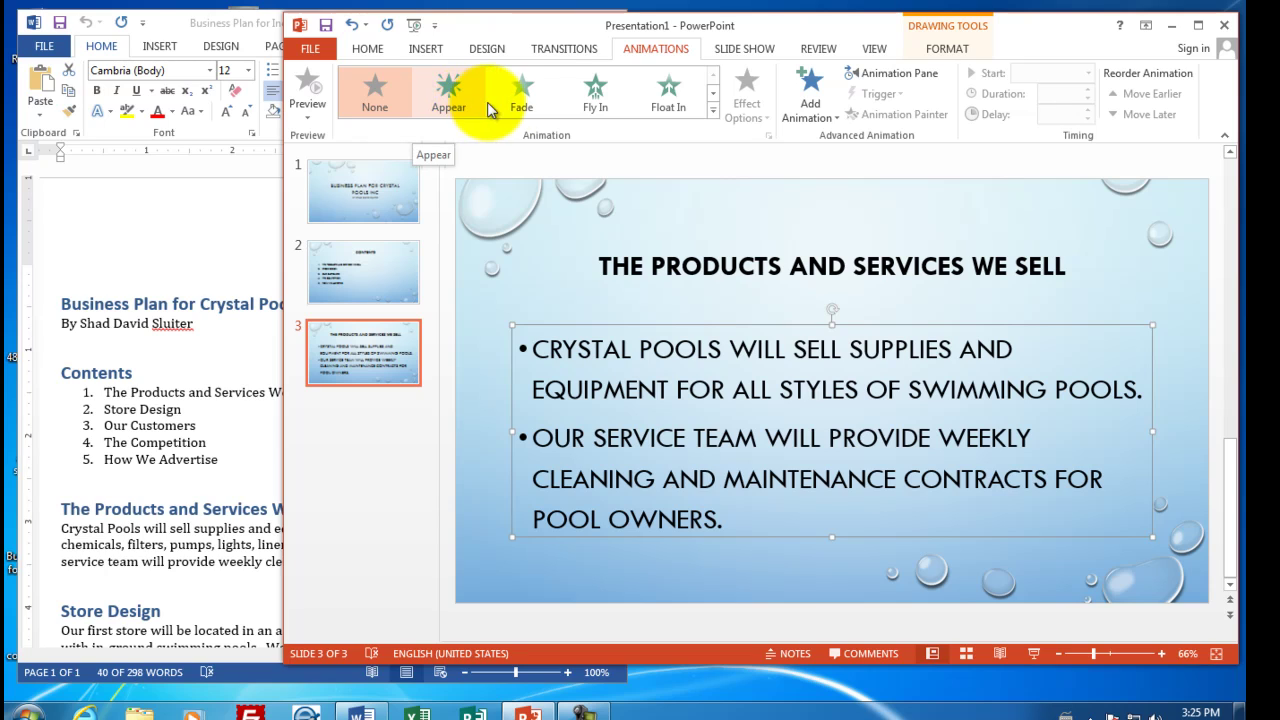
left_click(594, 100)
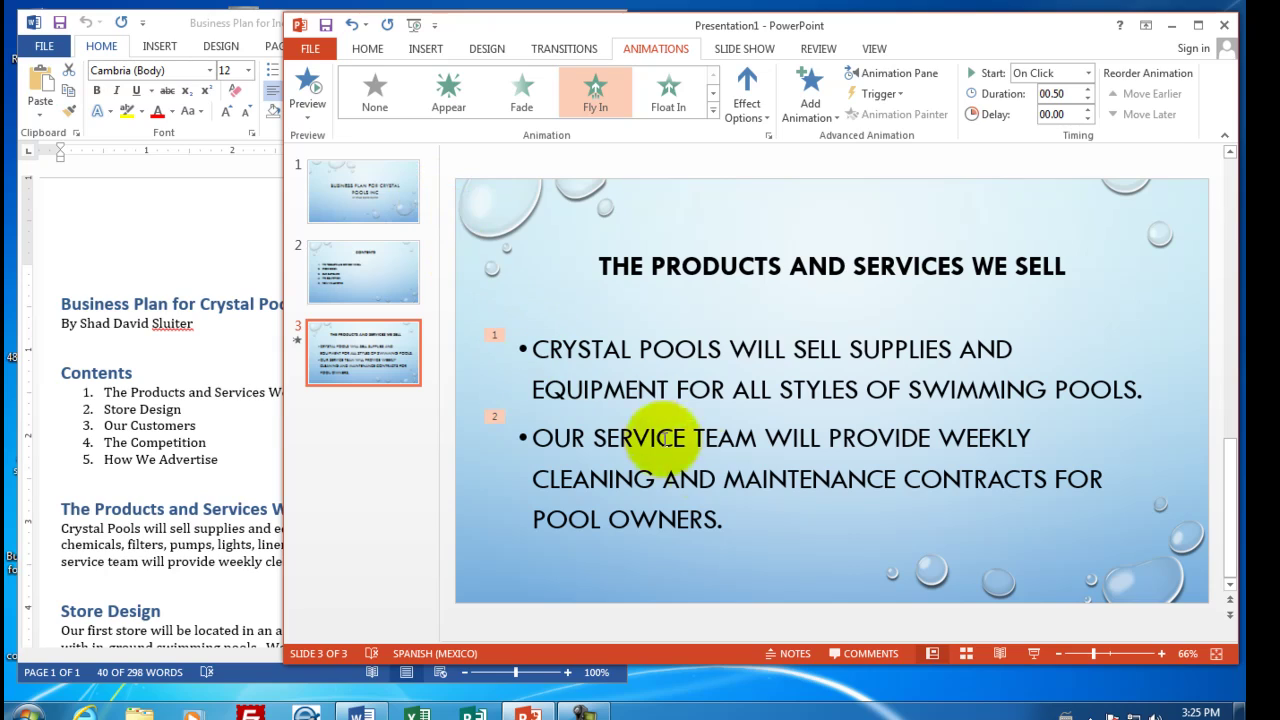
left_click(938, 655)
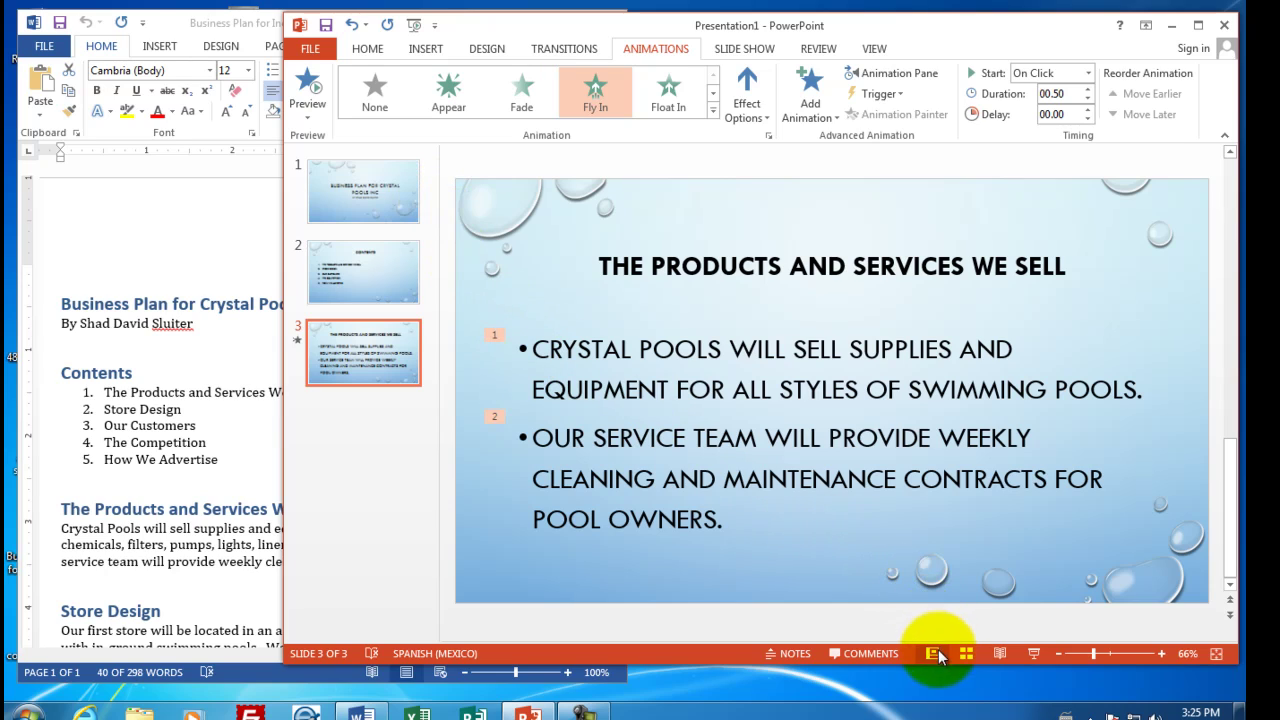
left_click(1035, 656)
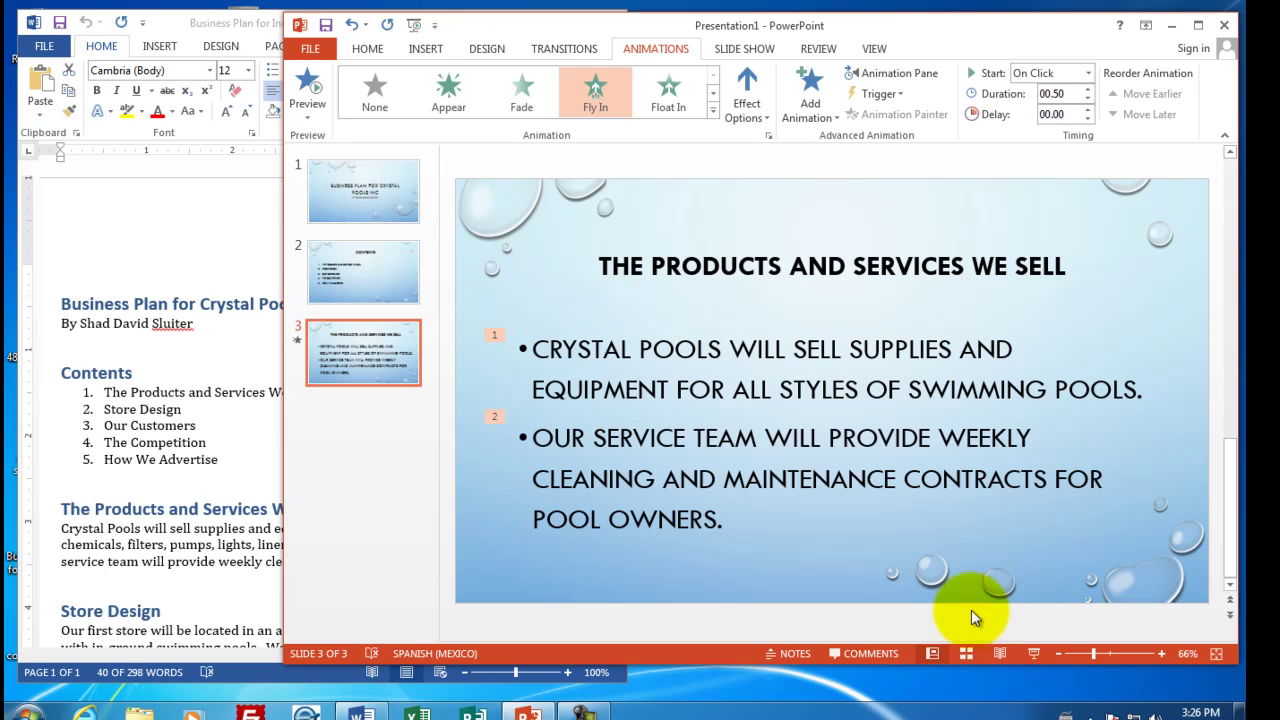
Step: Add a fourth slide and switch to the Store Design section of the business plan in Word
left_click(369, 56)
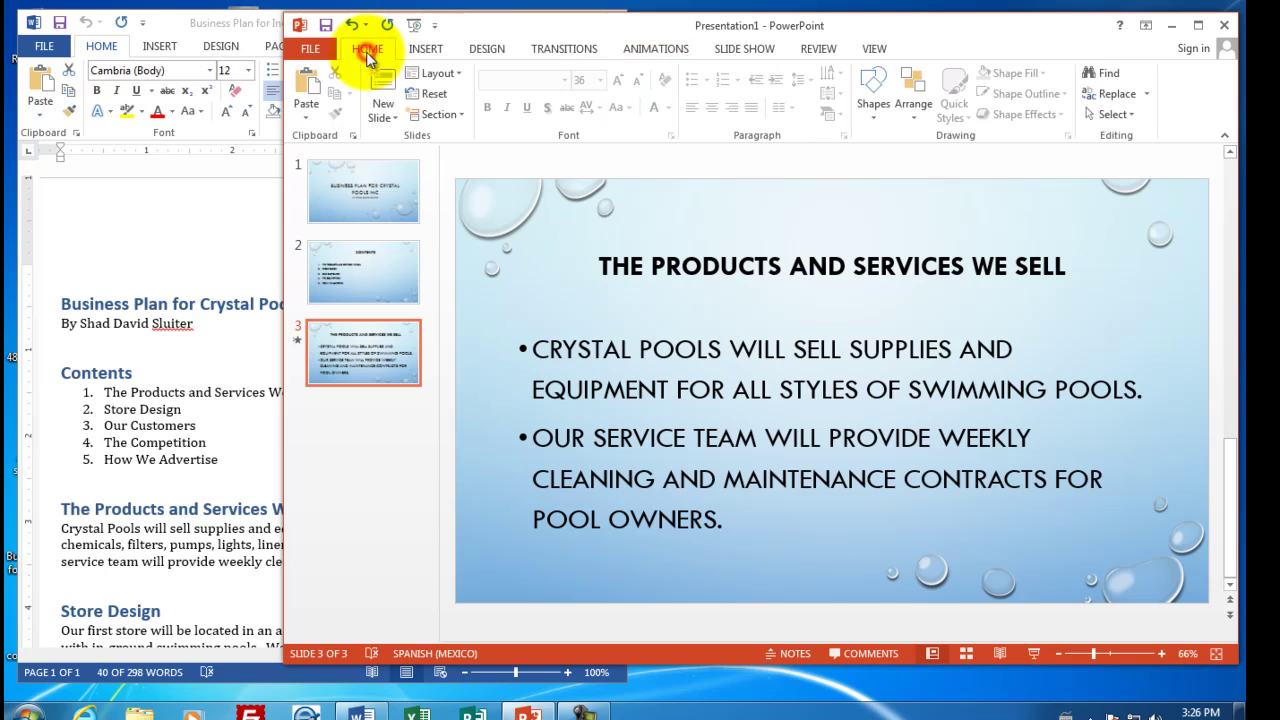
left_click(382, 82)
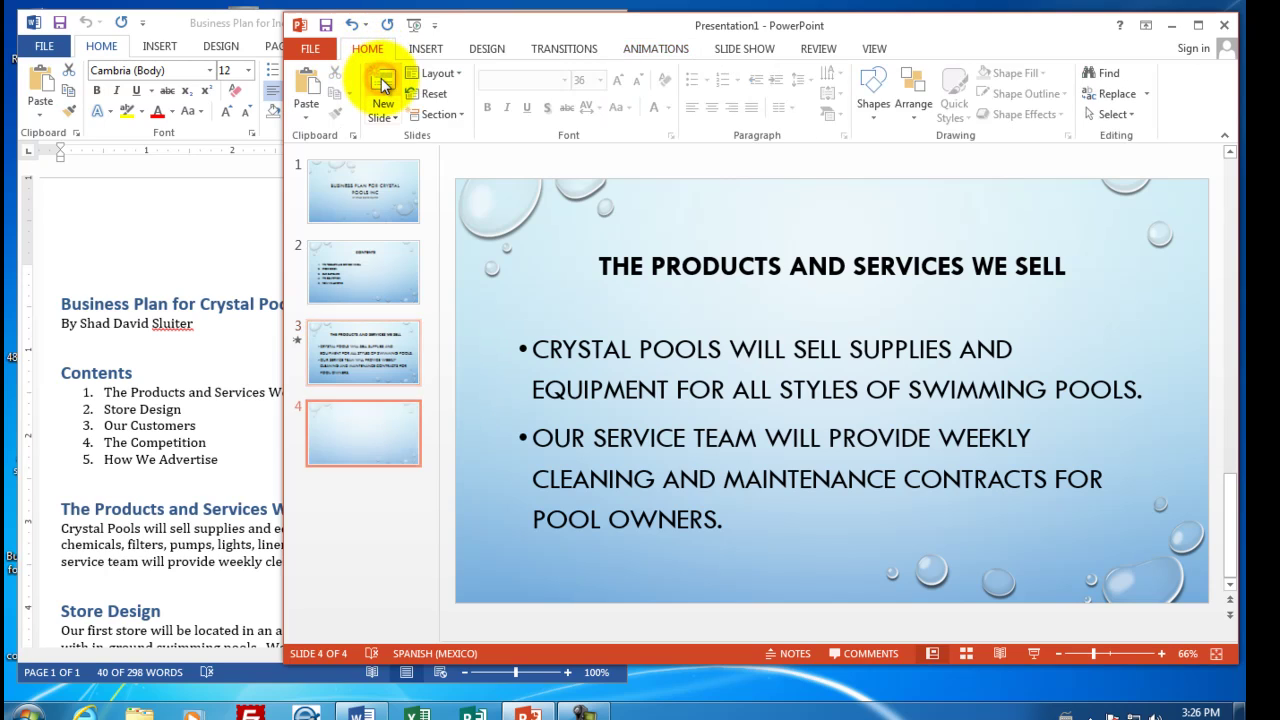
triple_click(172, 544)
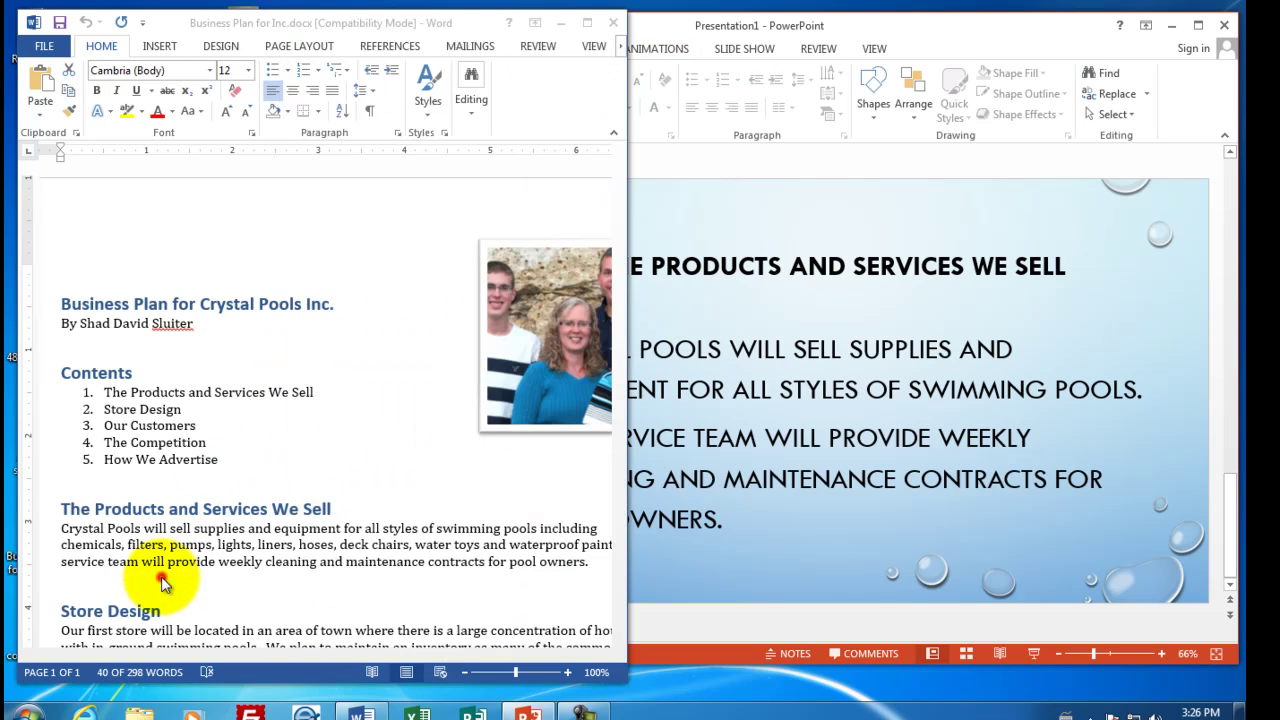
scroll(400, 520, "down", 3)
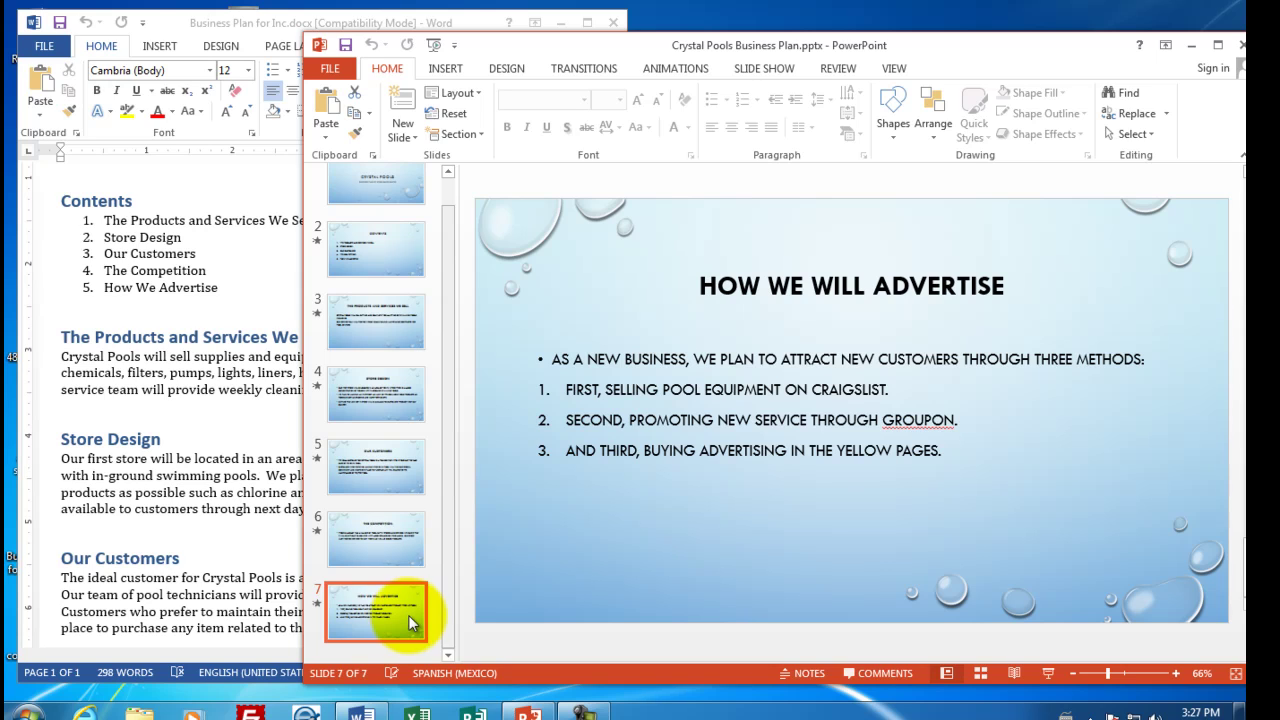
Step: Review the Word business plan through "How We Will Advertise" and return to the Crystal Pools Business Plan presentation in PowerPoint
left_click(228, 428)
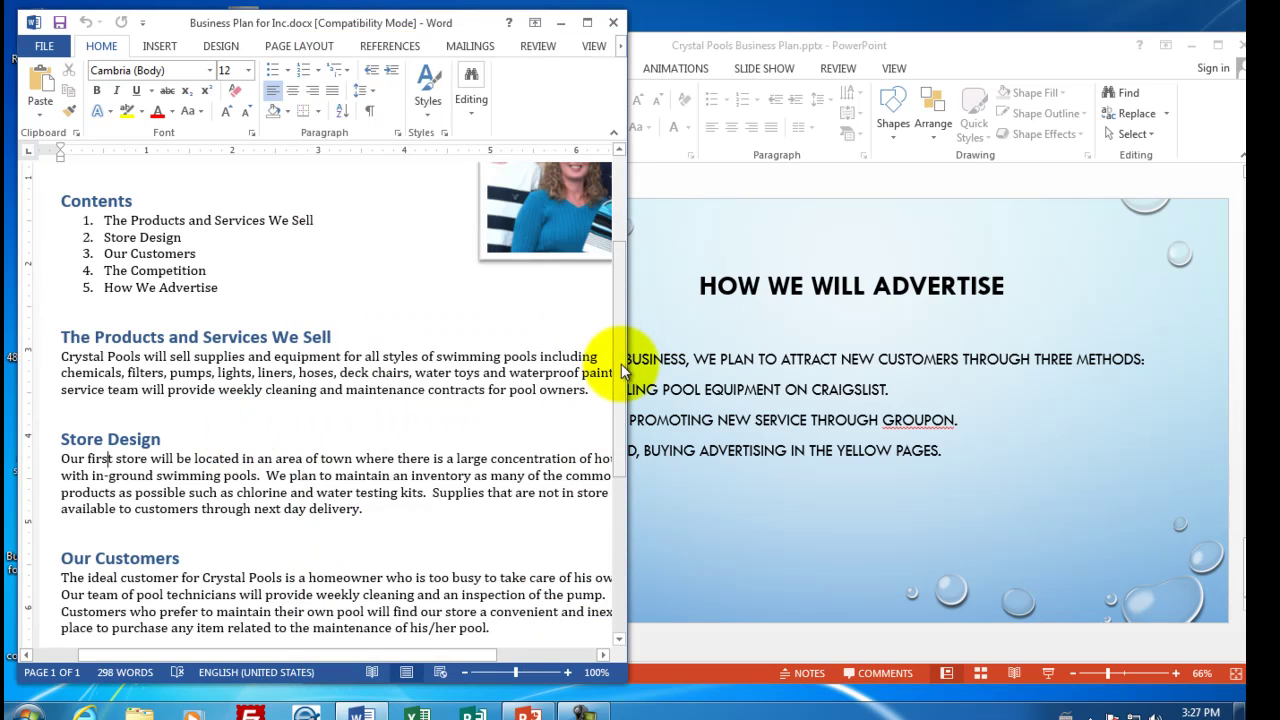
left_click_drag(622, 350, 628, 551)
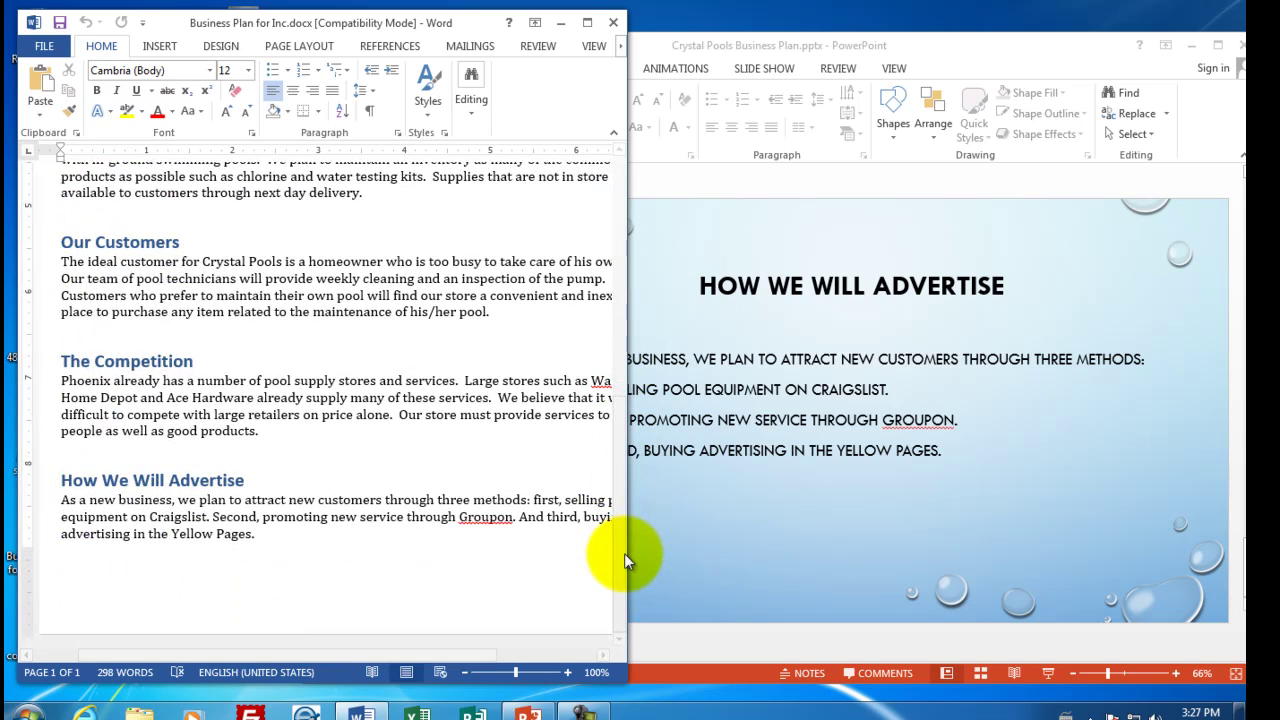
left_click(665, 483)
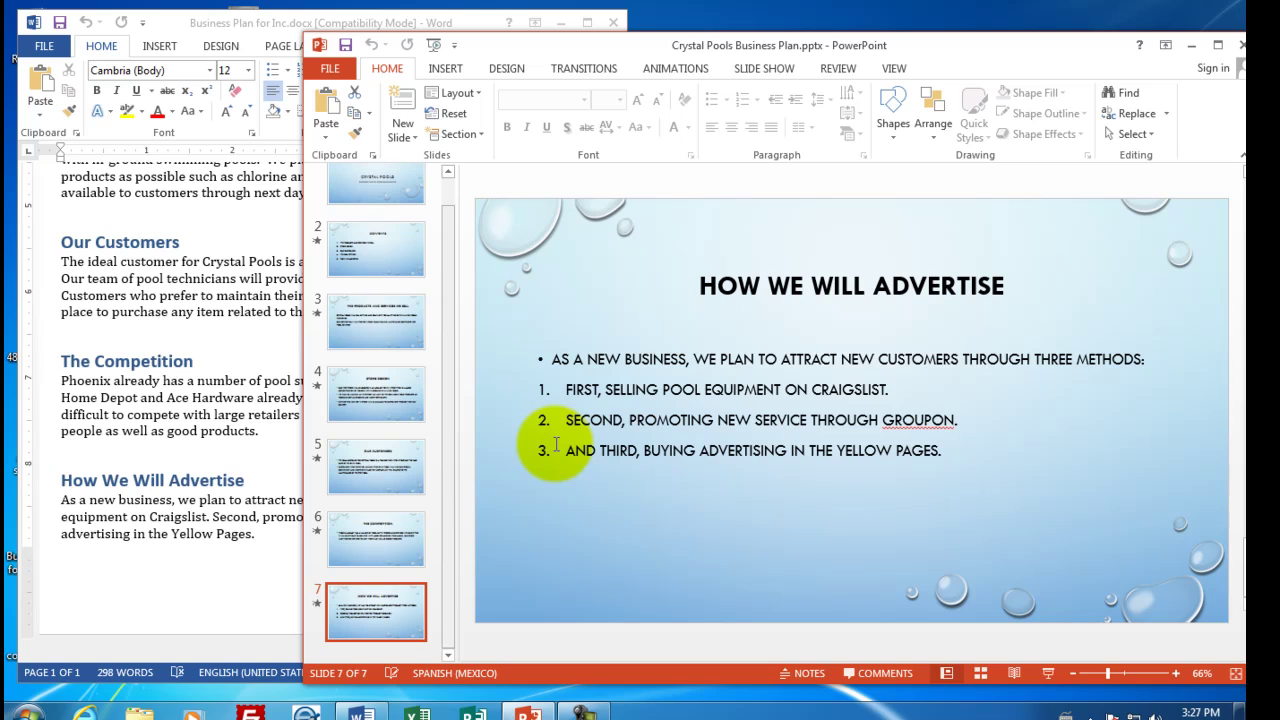
Step: Apply the Dissolve transition to the Contents slide
left_click(366, 249)
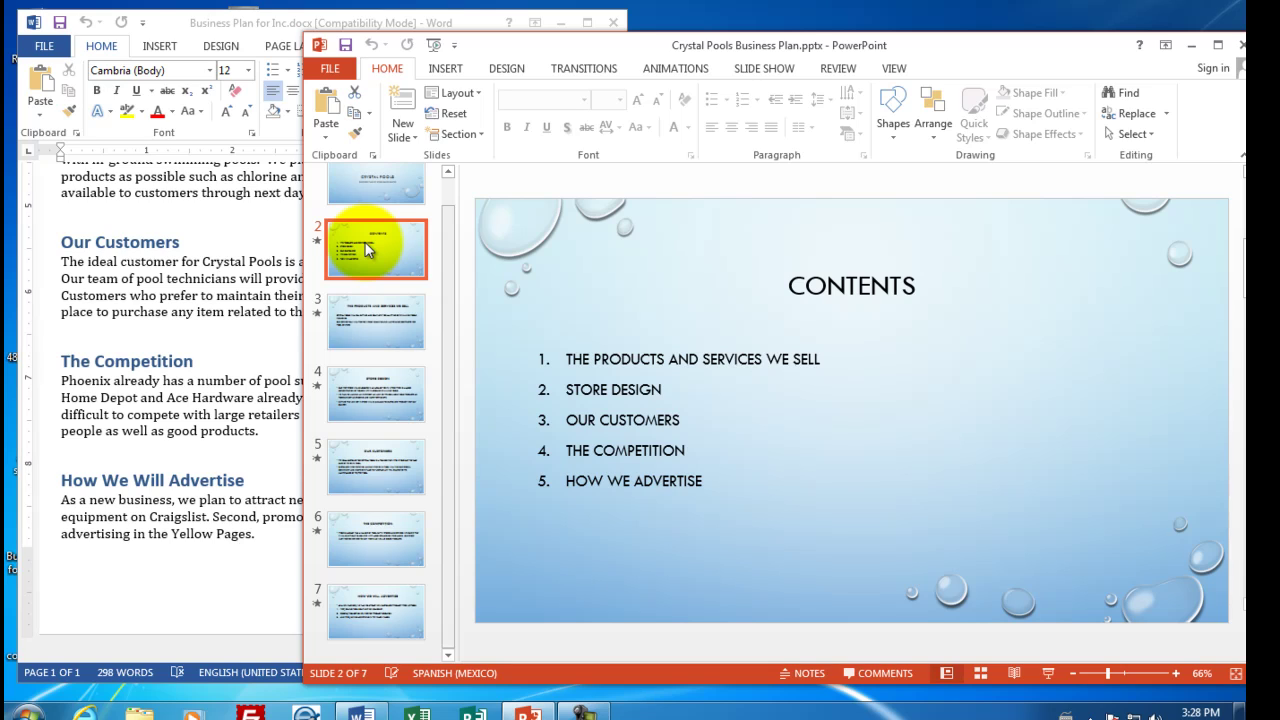
left_click(577, 70)
left_click(868, 140)
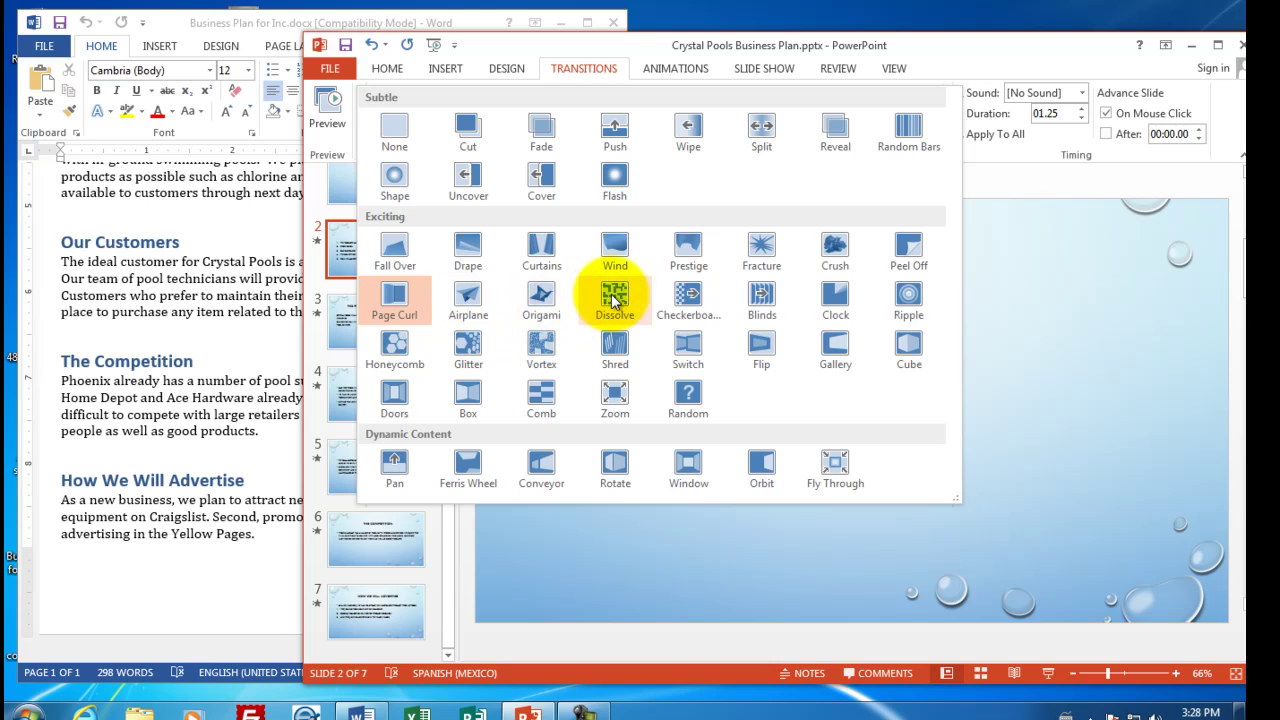
left_click(613, 299)
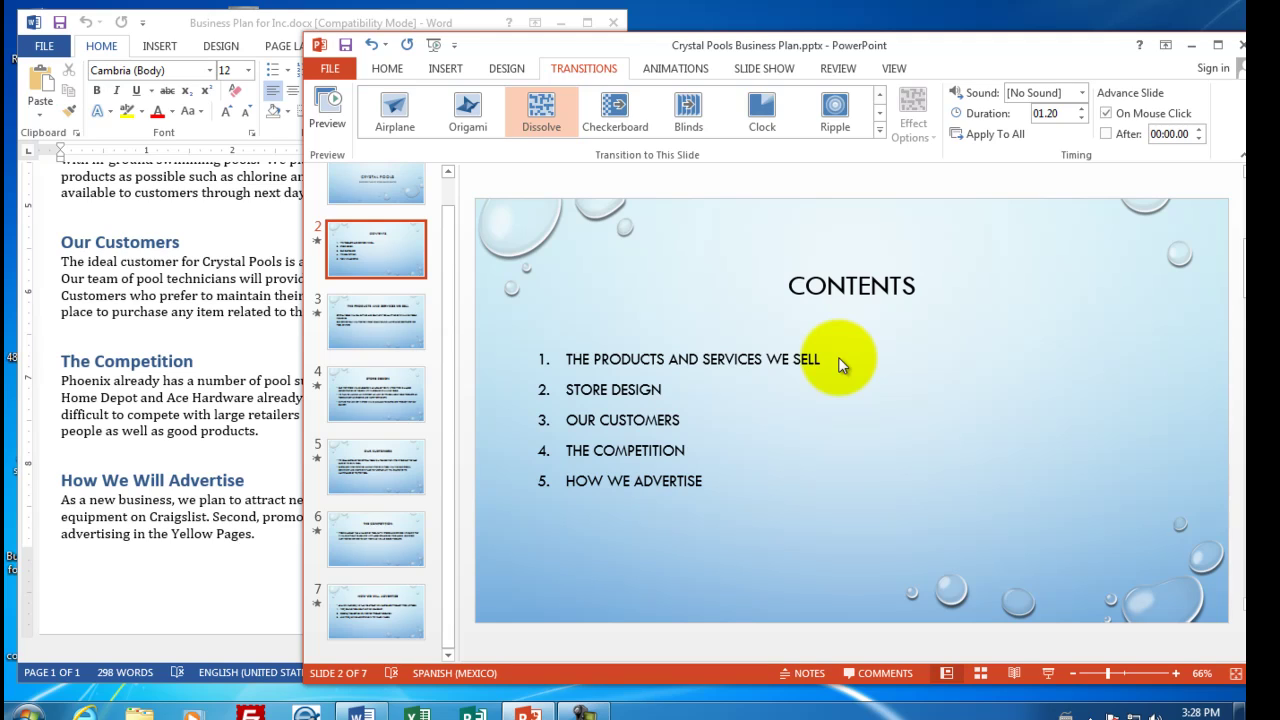
Step: Show the deck in Slide Sorter view in a maximized window, and move the Contents slide to fifth place and back to second
left_click(984, 677)
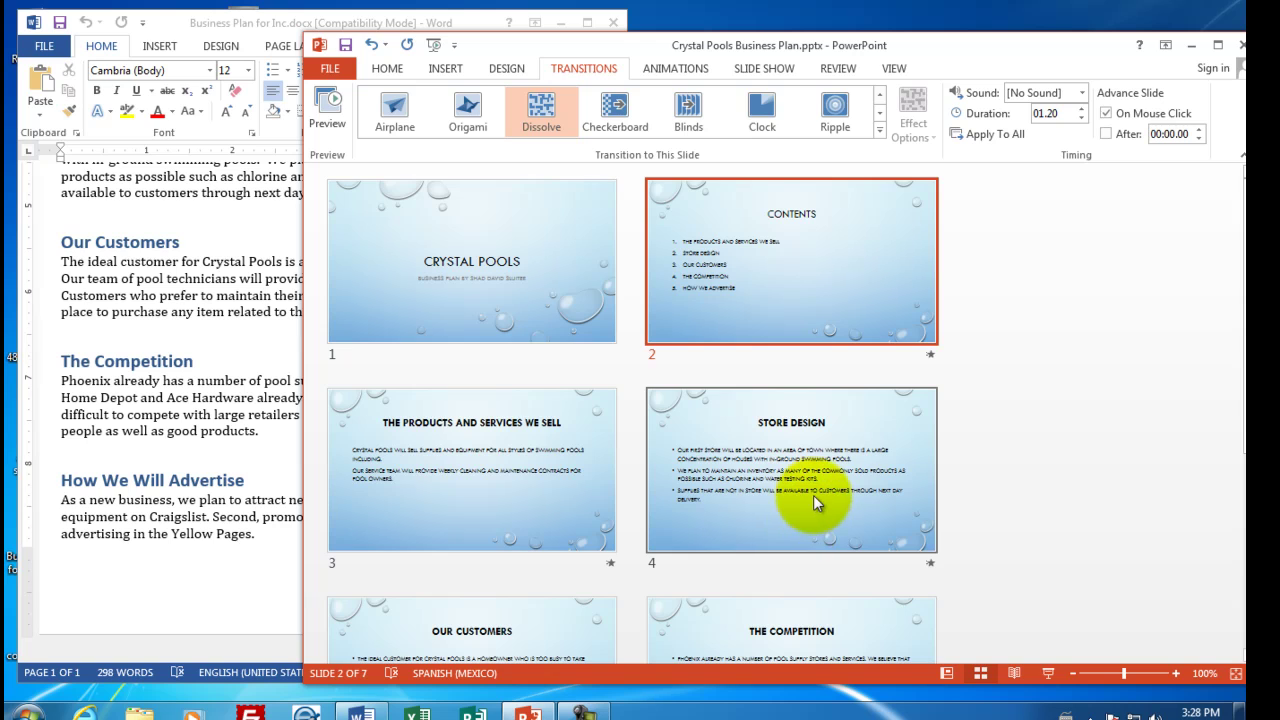
left_click(1217, 47)
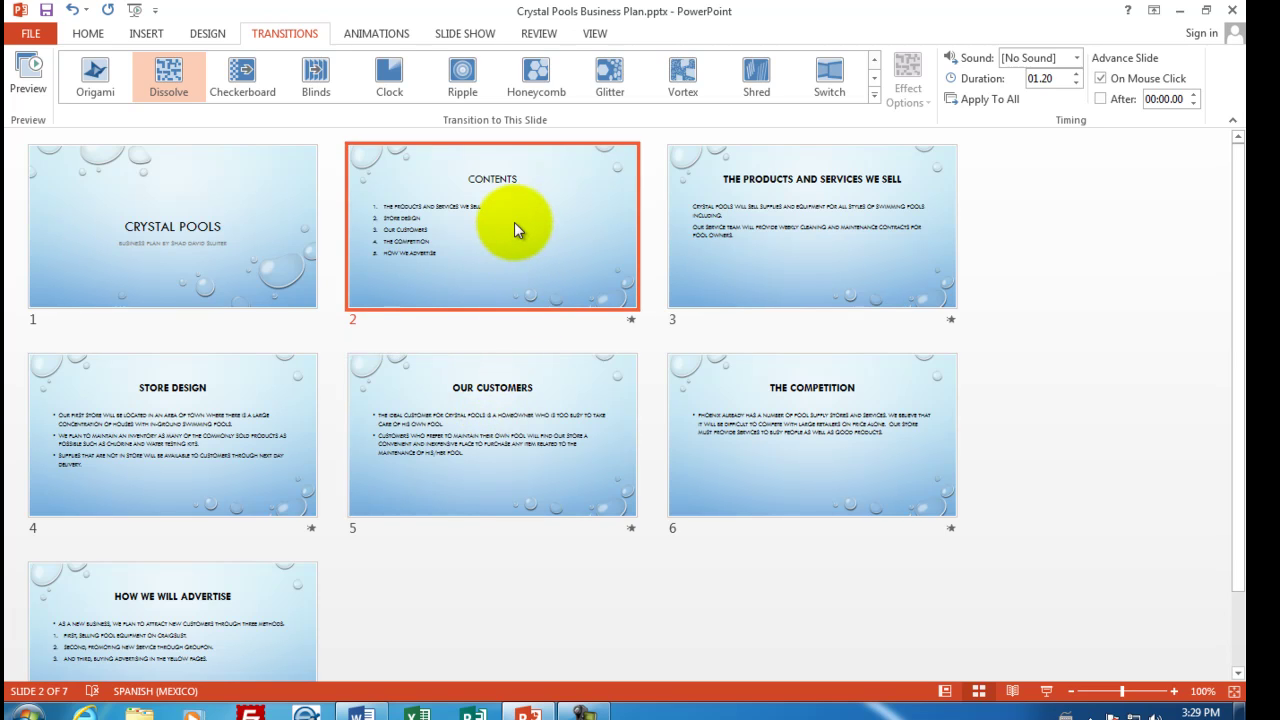
left_click_drag(514, 222, 353, 412)
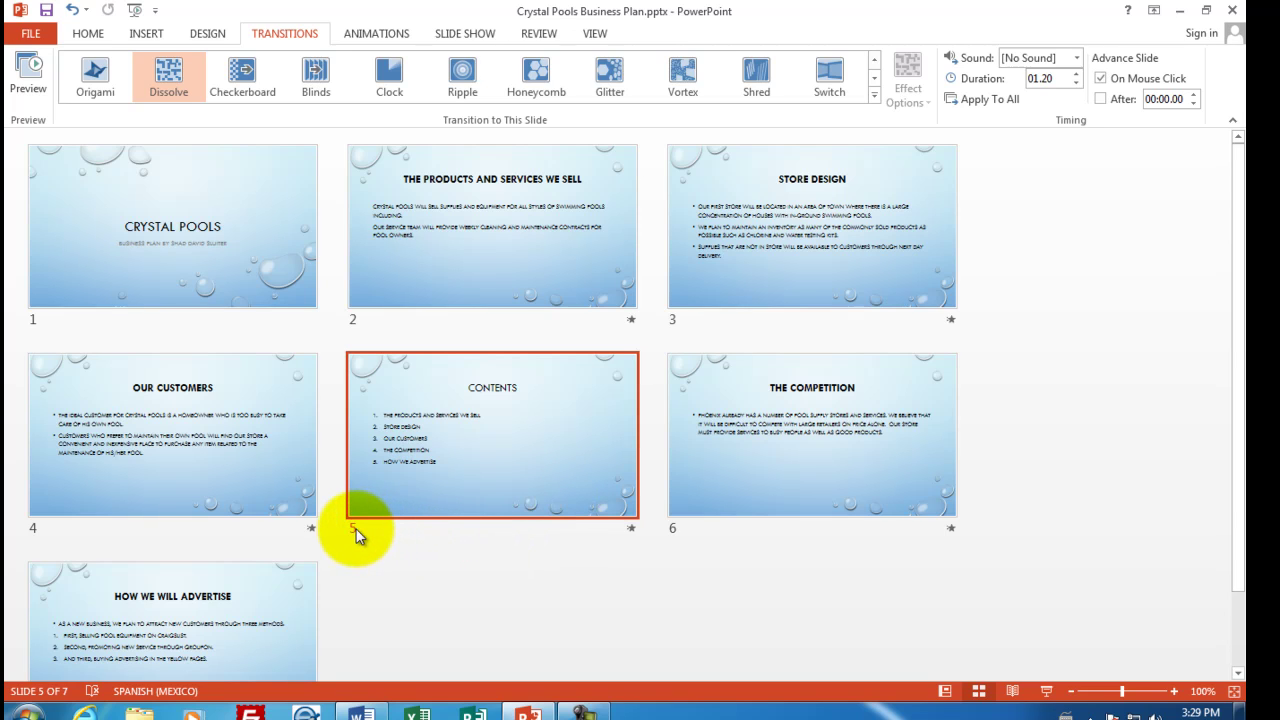
left_click_drag(457, 414, 426, 193)
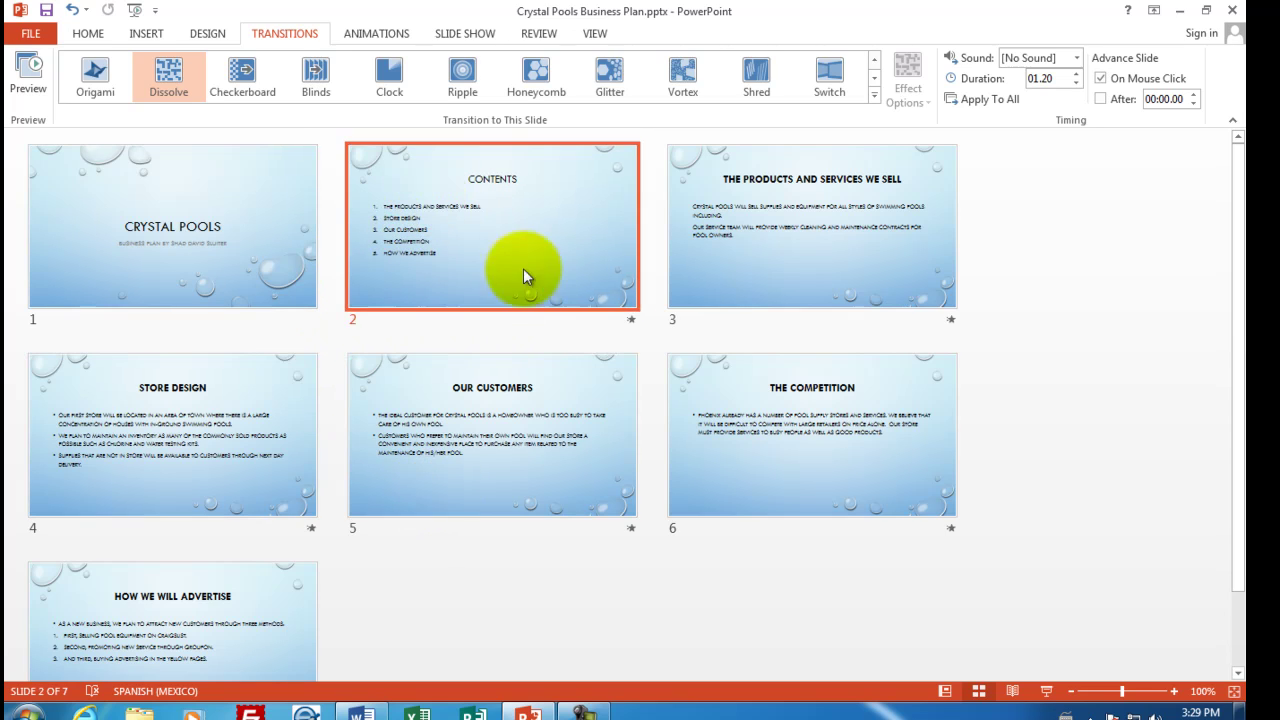
Step: Set the transition of slide 2, Contents, to Airplane and of slide 3, "The Products and Services We Sell", to Shred
left_click(875, 95)
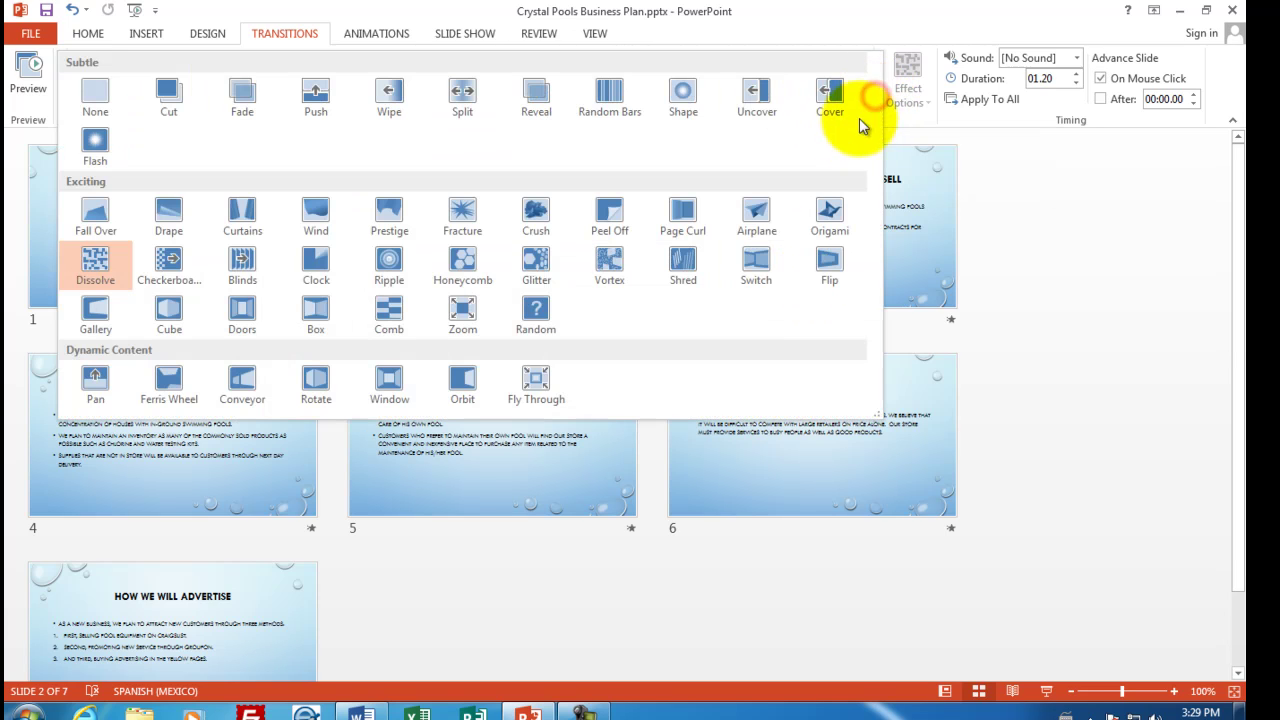
left_click(756, 220)
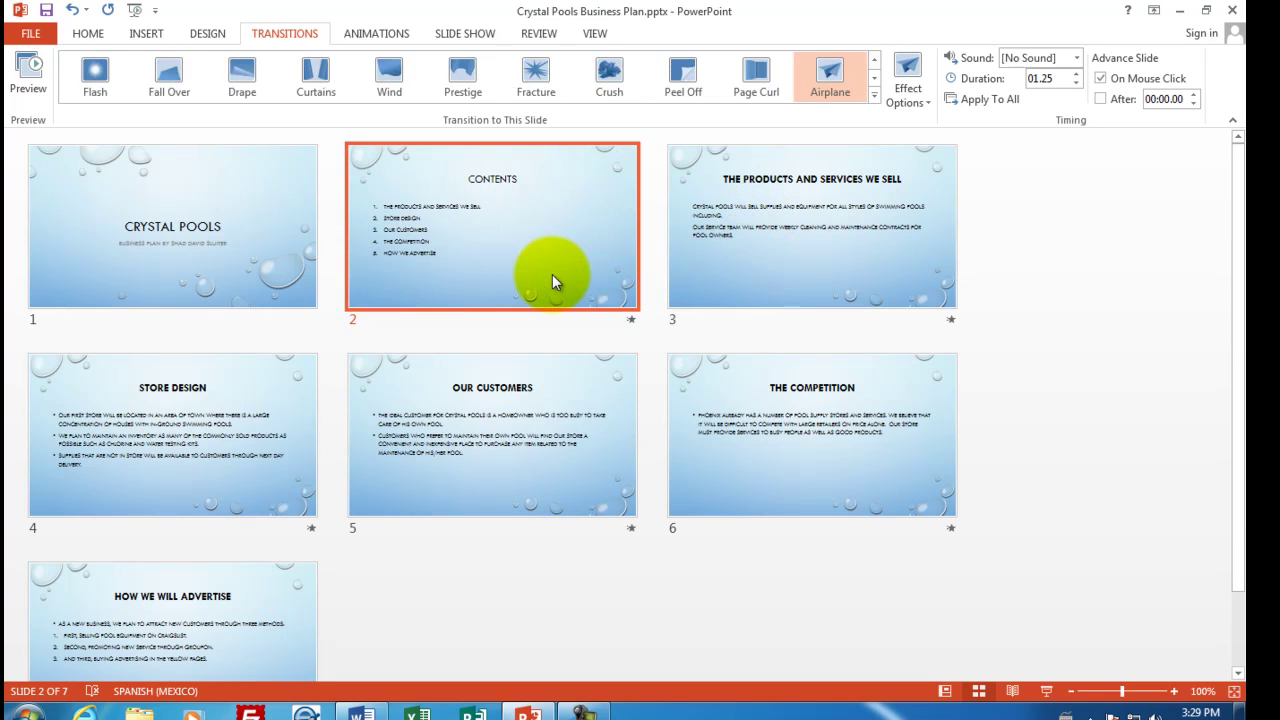
left_click(791, 239)
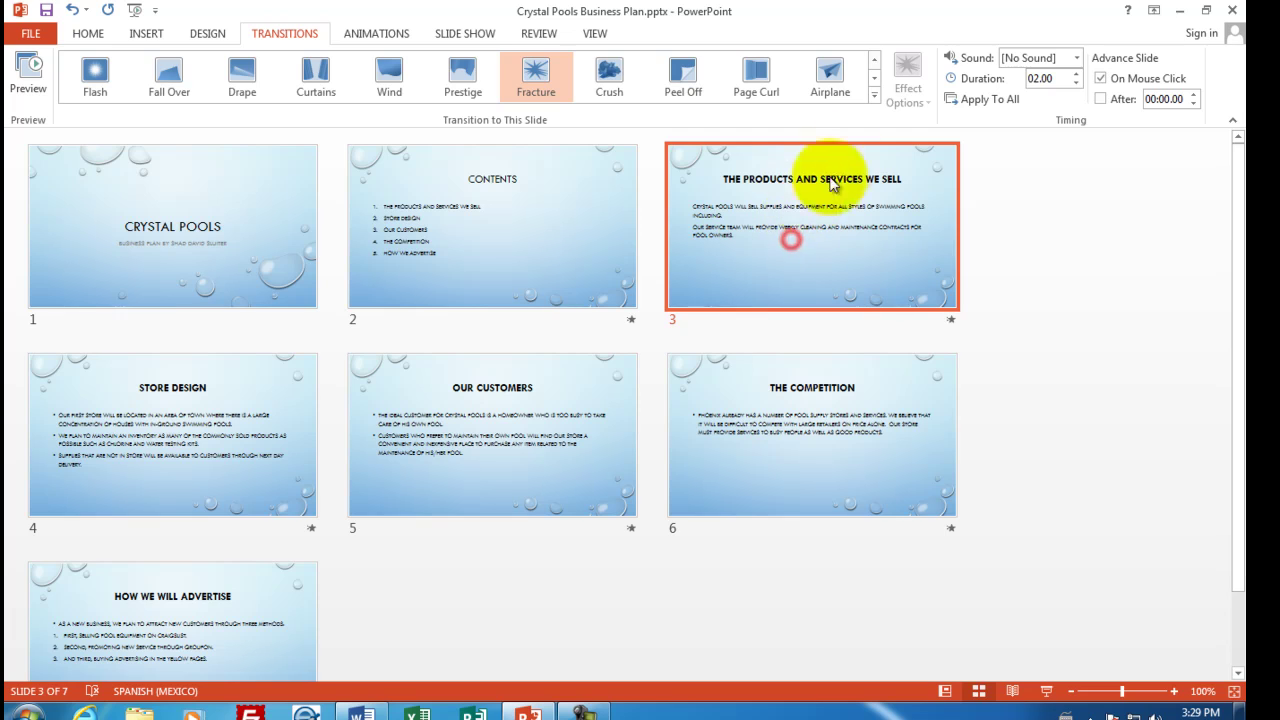
left_click(873, 97)
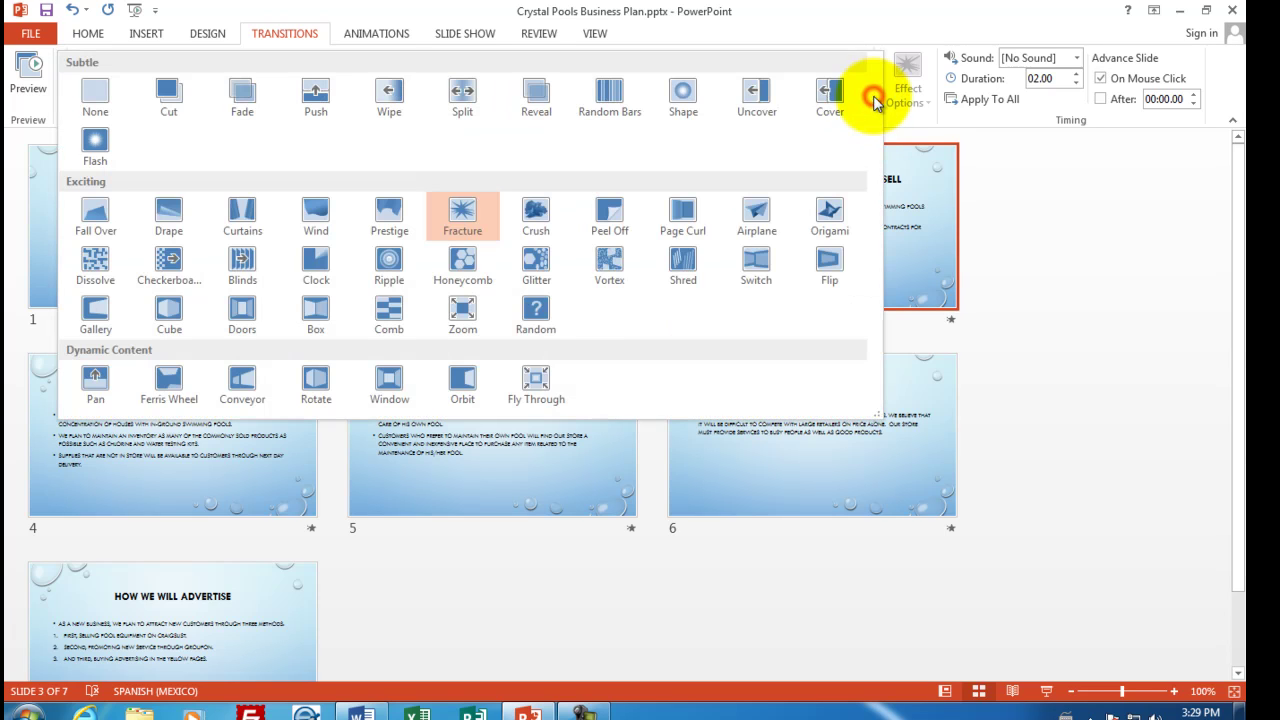
left_click(680, 268)
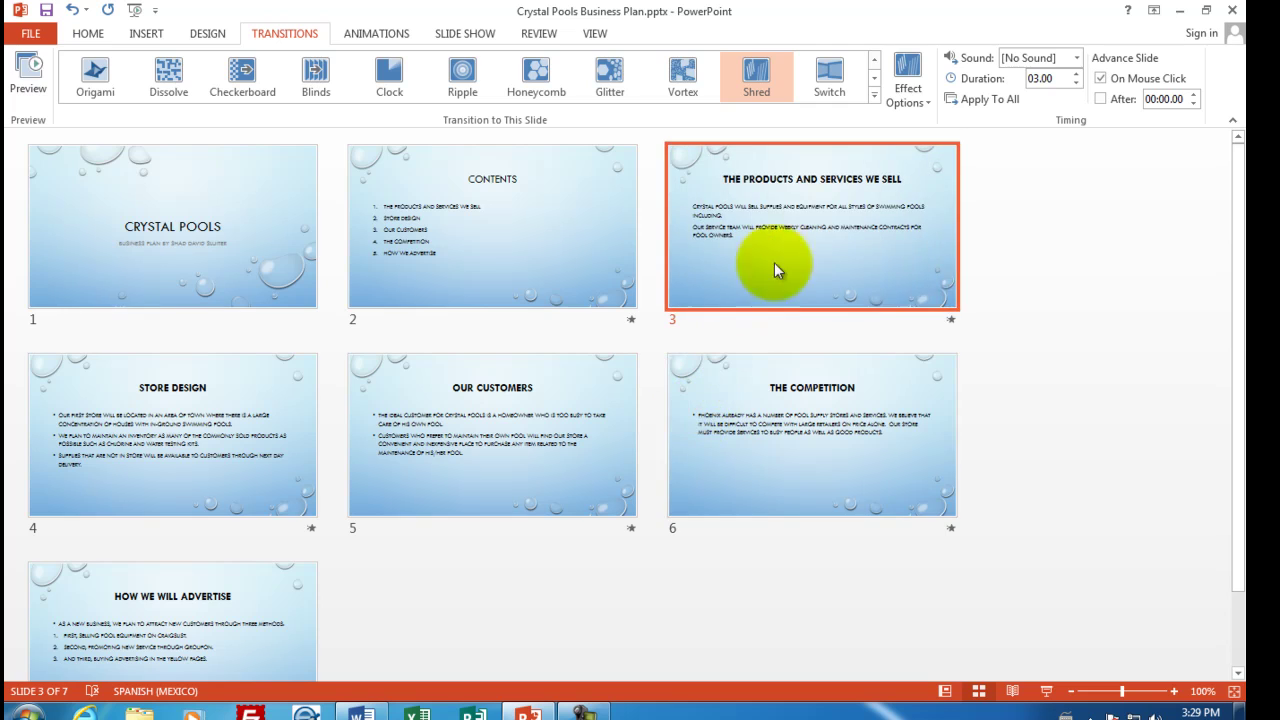
Step: Set the transition of slide 4, Store Design, to Curtains and select the title slide
left_click(280, 394)
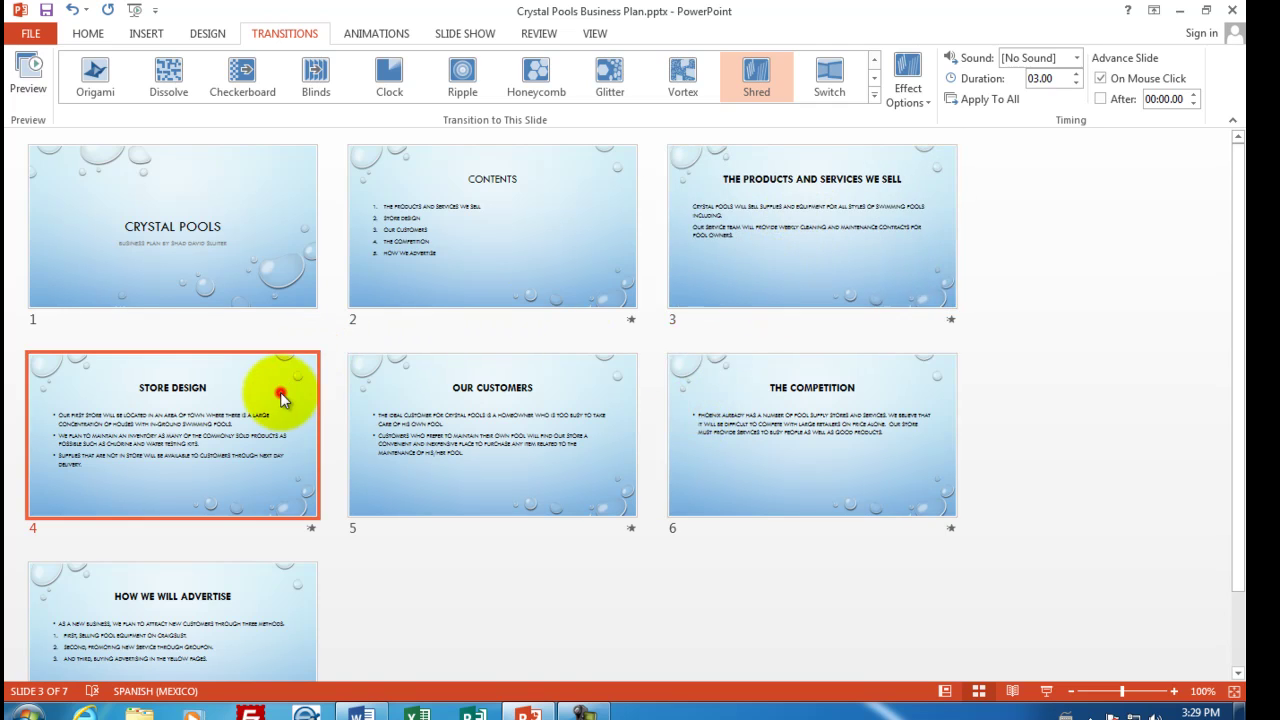
left_click(873, 96)
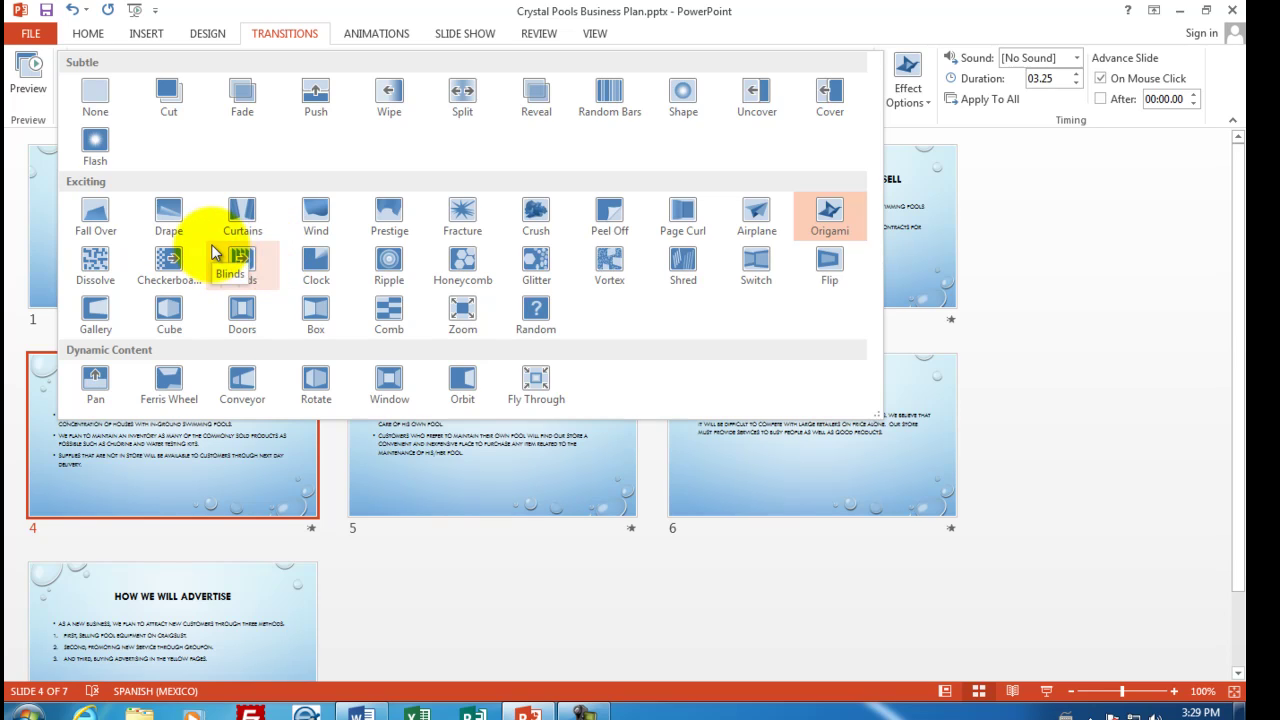
left_click(240, 210)
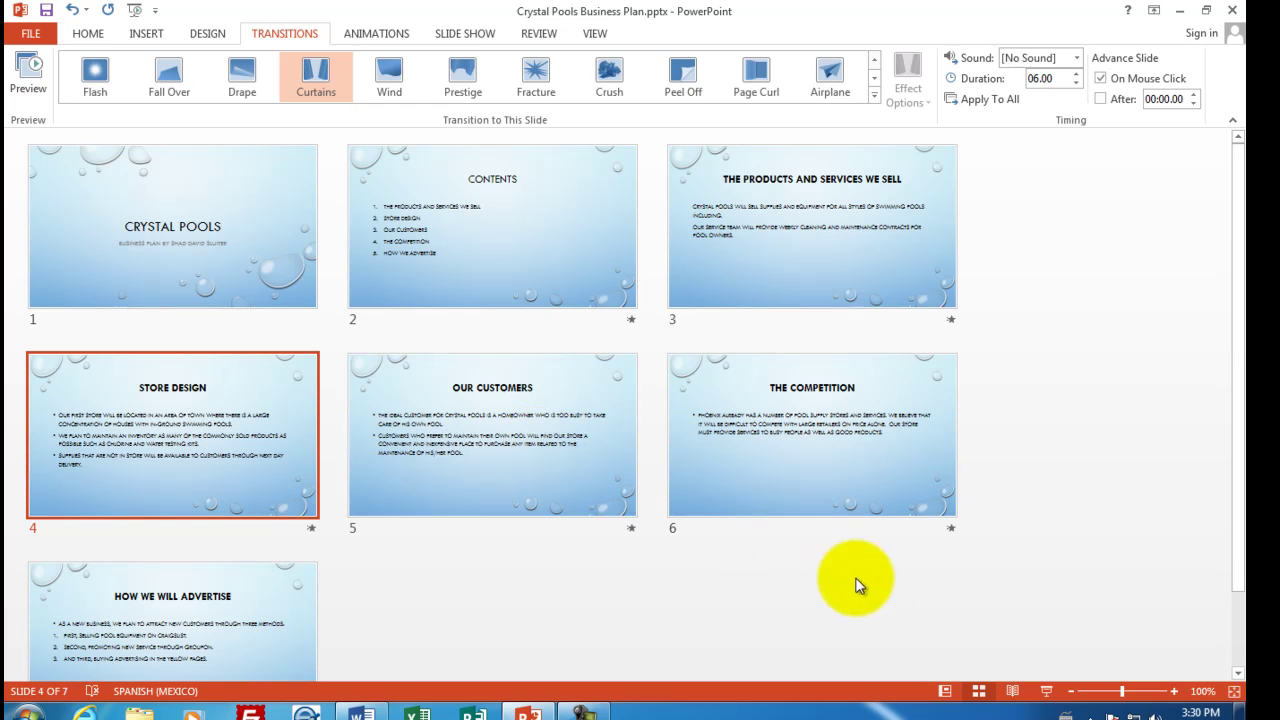
left_click(200, 194)
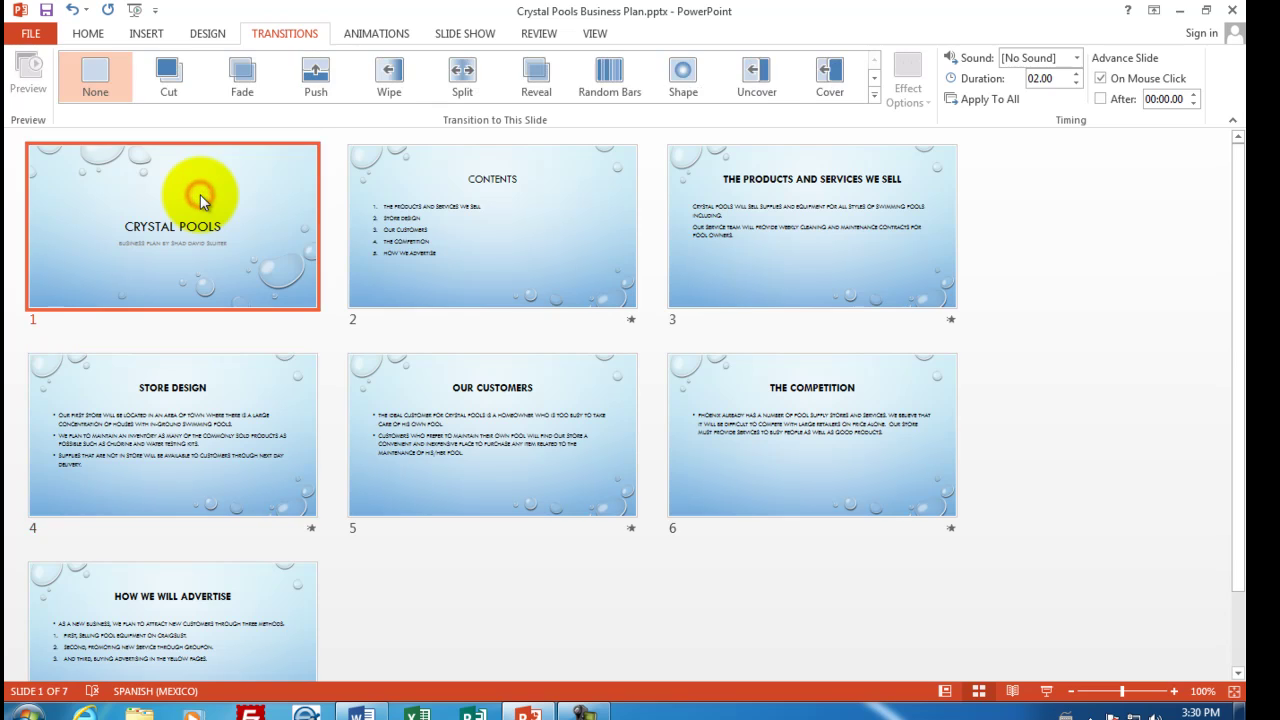